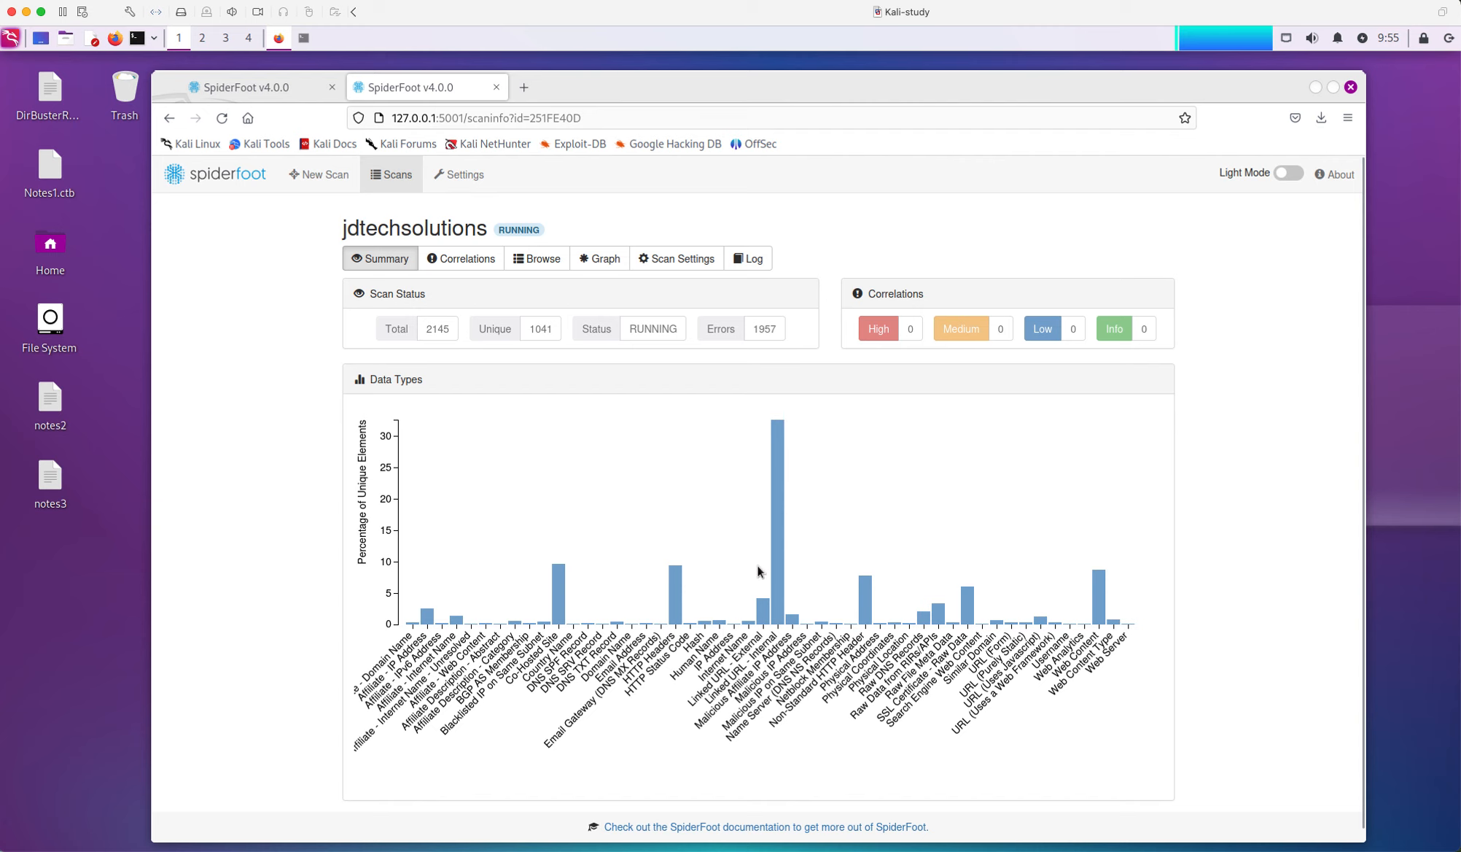
# Pick the tallest Data Types bar to list the jdtechsolutions Linked URL - Internal elements
pyautogui.click(776, 577)
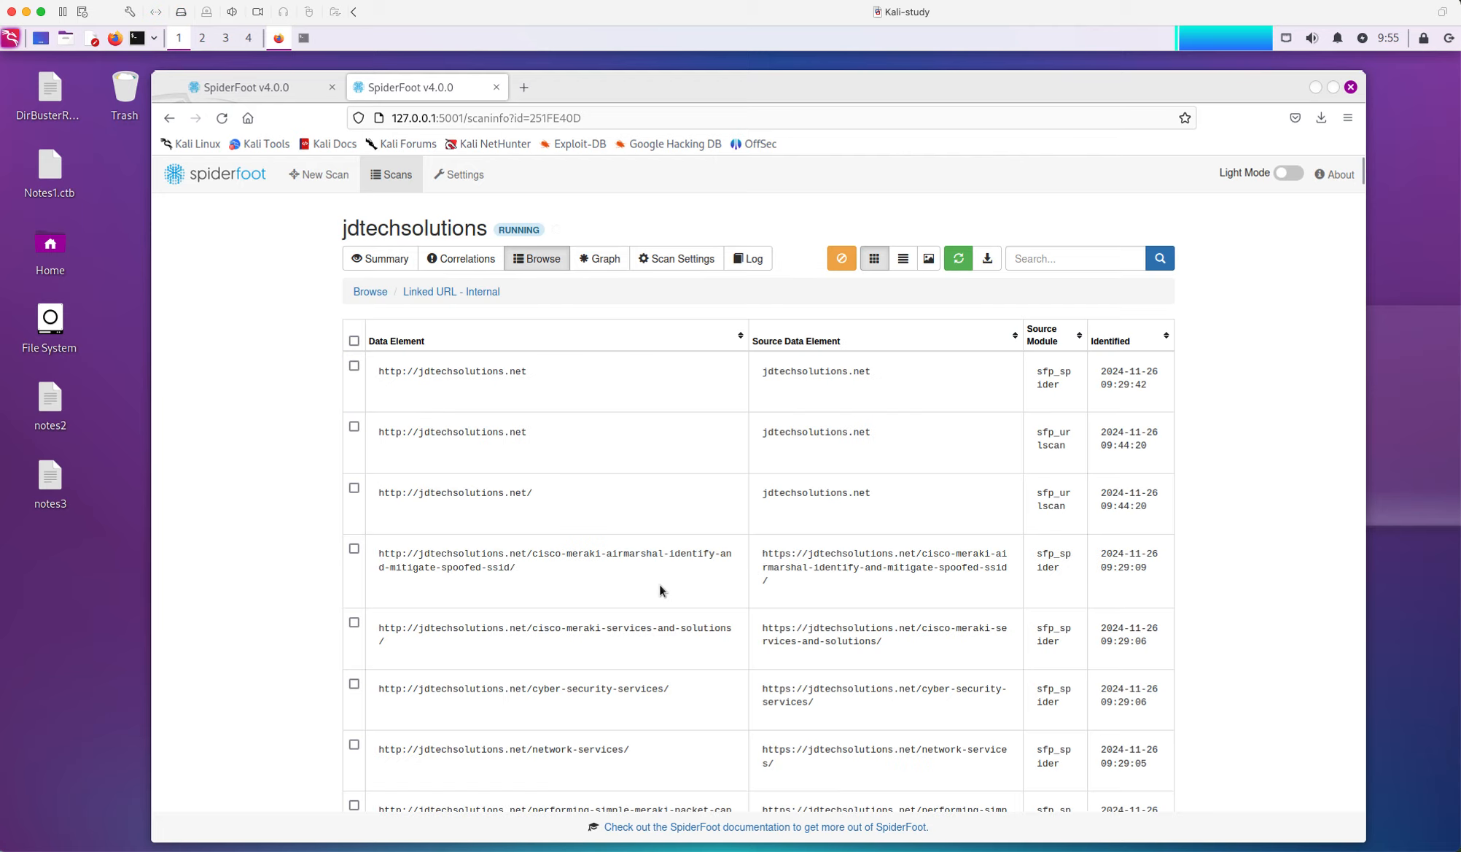
pyautogui.scroll(-3, 696, 575)
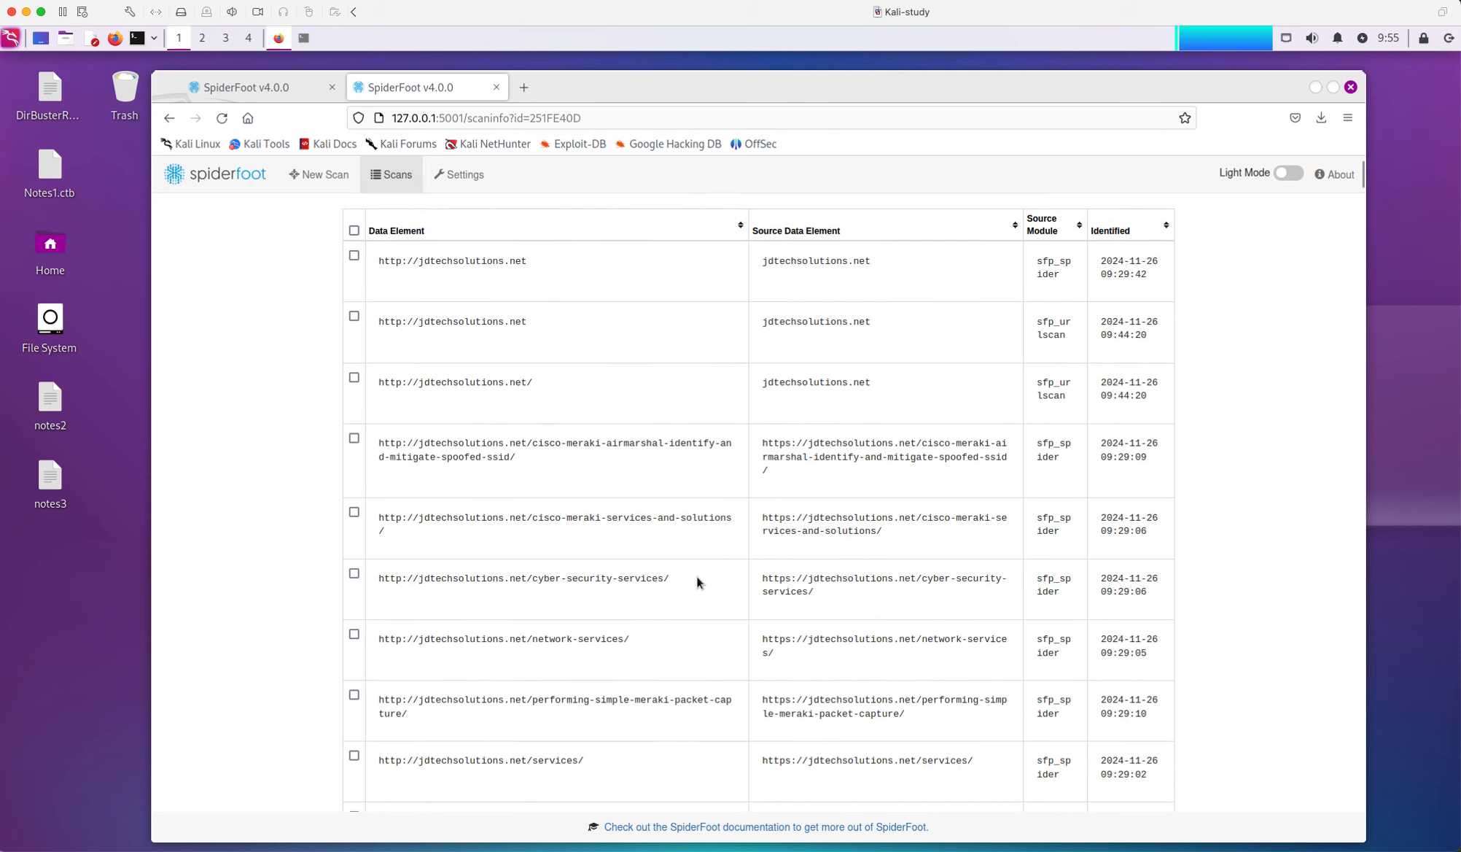
pyautogui.scroll(3, 708, 569)
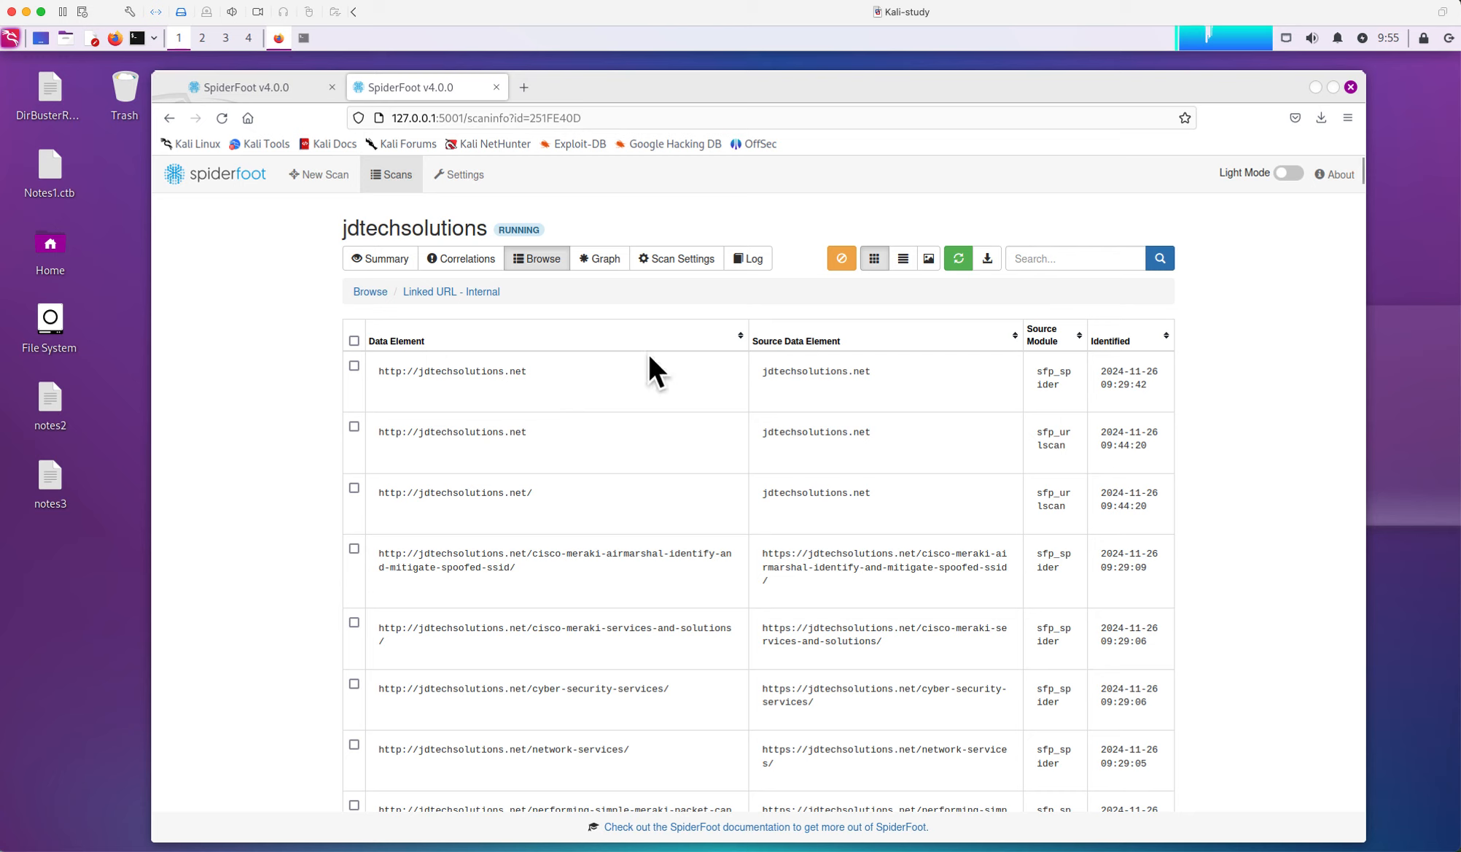
# Display the jdtechsolutions results in the Graph view using the Force Layout arrangement
pyautogui.click(611, 263)
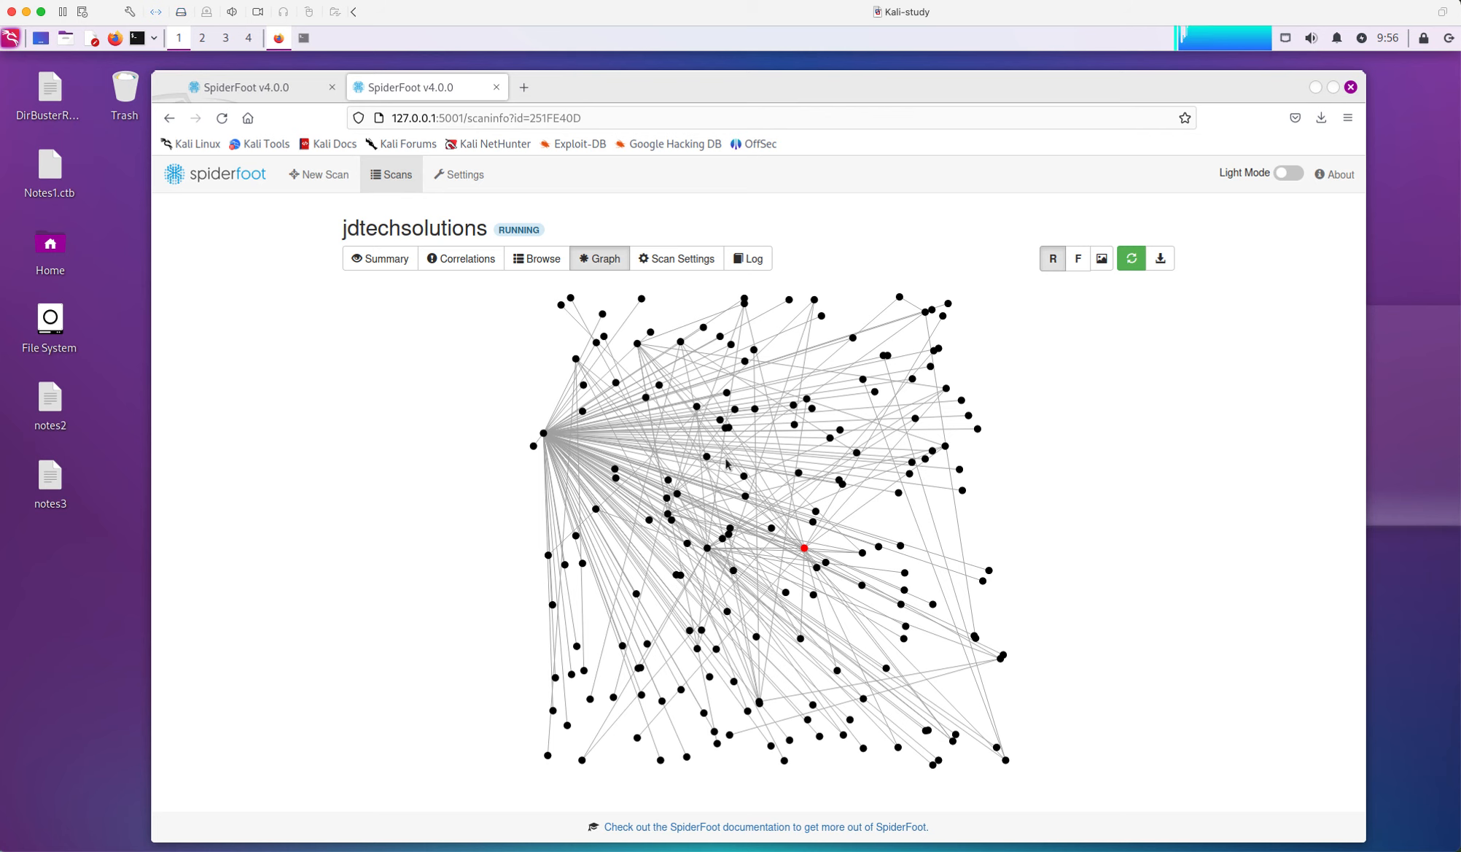
pyautogui.click(1078, 260)
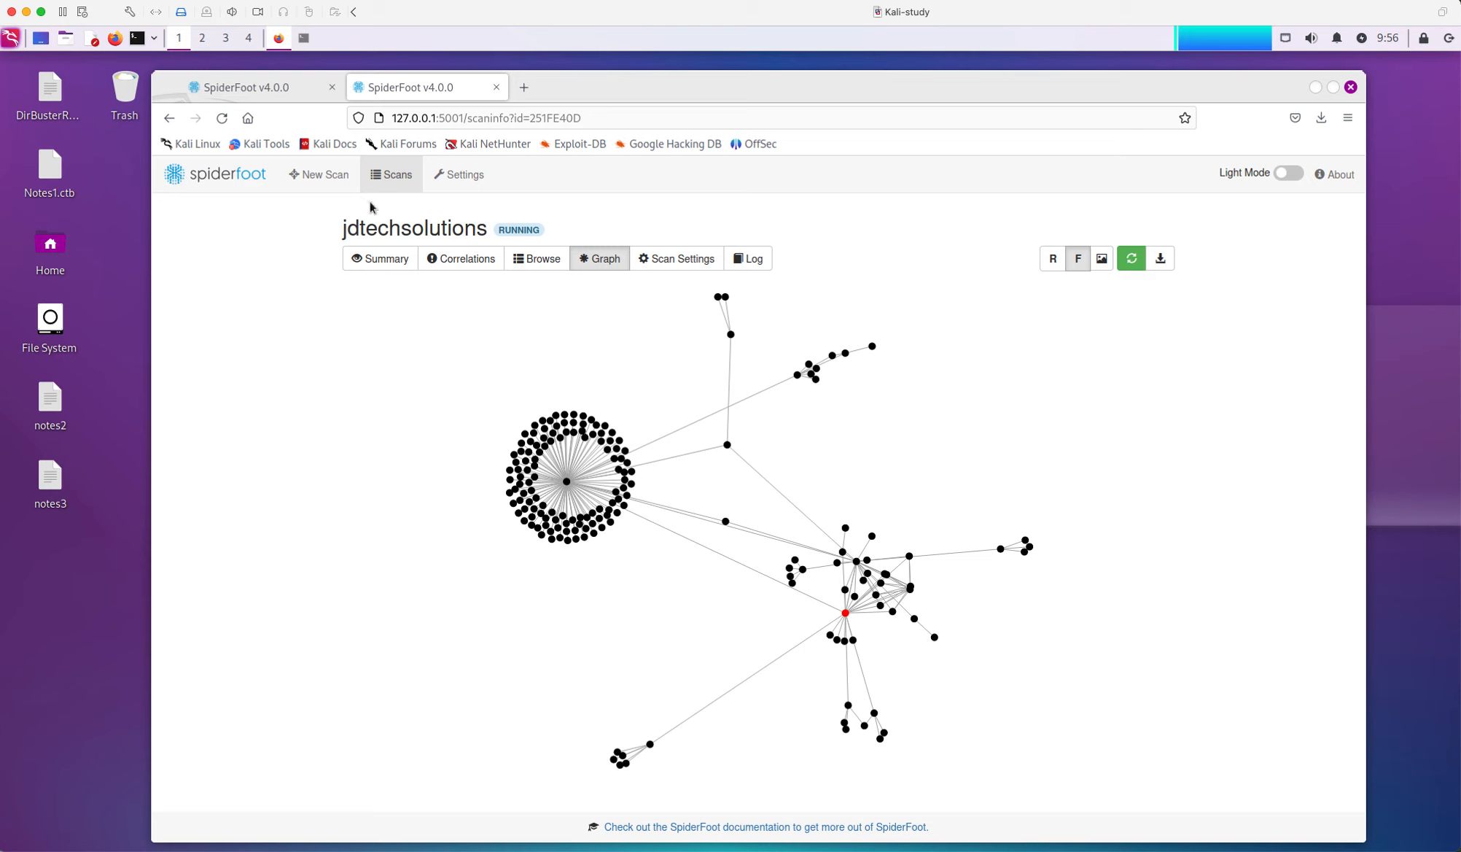
# Open the New Scan form and highlight its example domain, IPv4 and Bitcoin address targets
pyautogui.click(333, 177)
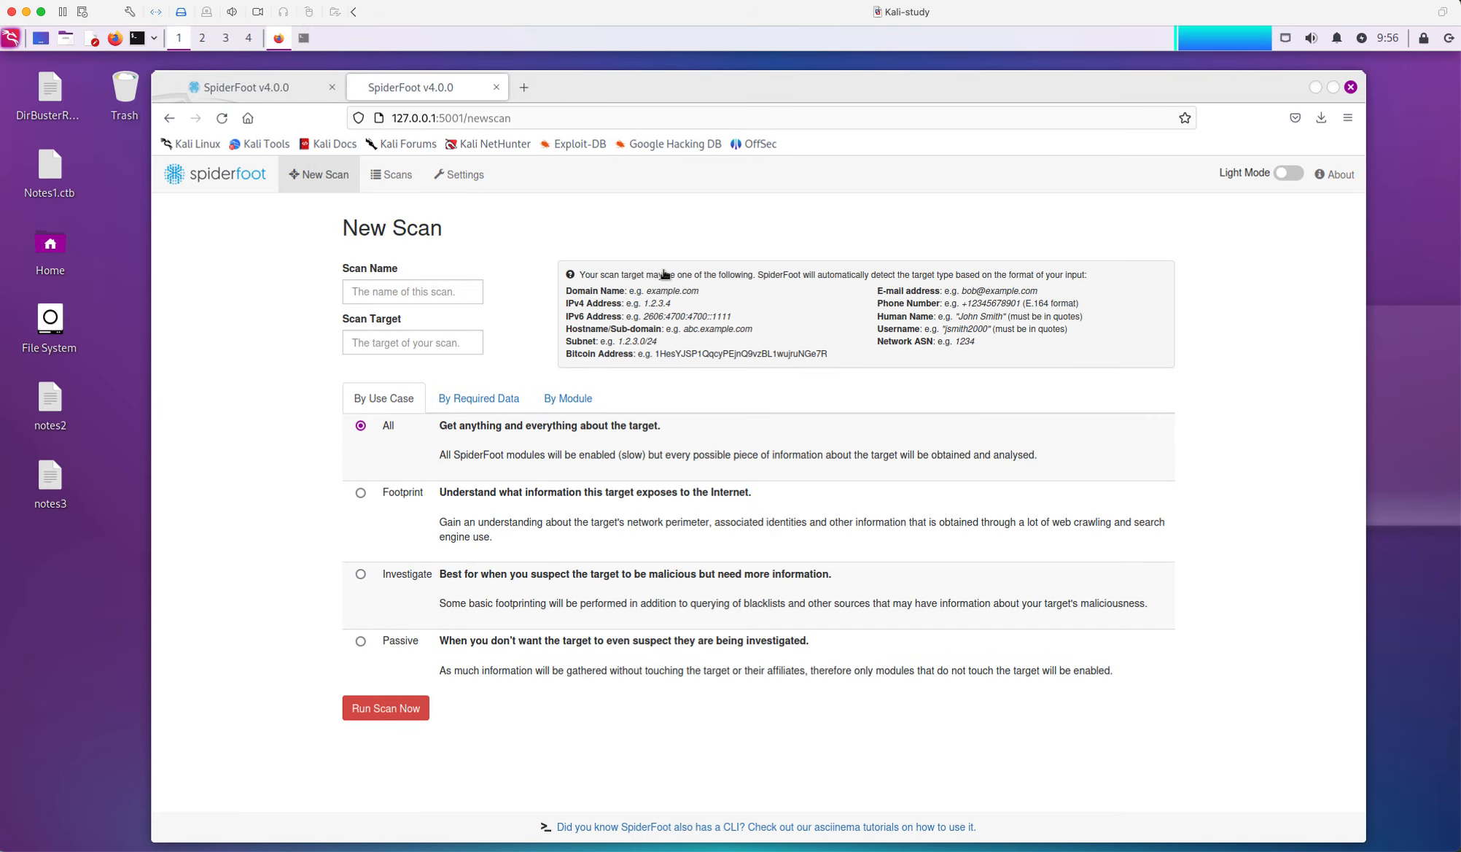
pyautogui.moveTo(627, 291)
pyautogui.mouseDown()
pyautogui.moveTo(693, 290)
pyautogui.moveTo(655, 301)
pyautogui.mouseUp()
pyautogui.click(678, 300)
pyautogui.click(624, 313)
pyautogui.moveTo(832, 357); pyautogui.dragTo(660, 355)
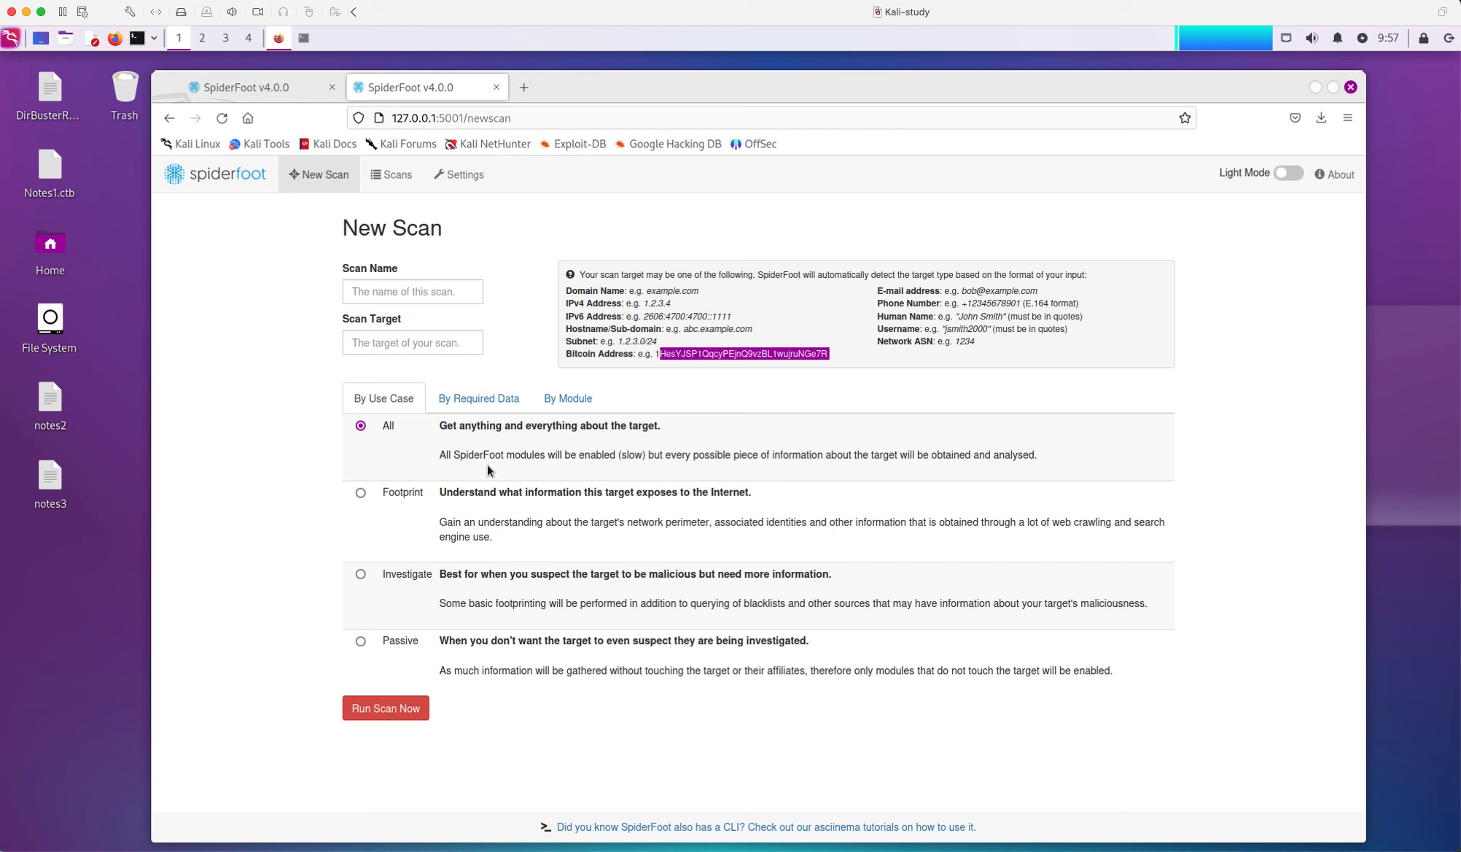
# Switch to By Module and scroll through the enabled modules, from DNS tools to HaveIBeenPwned
pyautogui.click(571, 401)
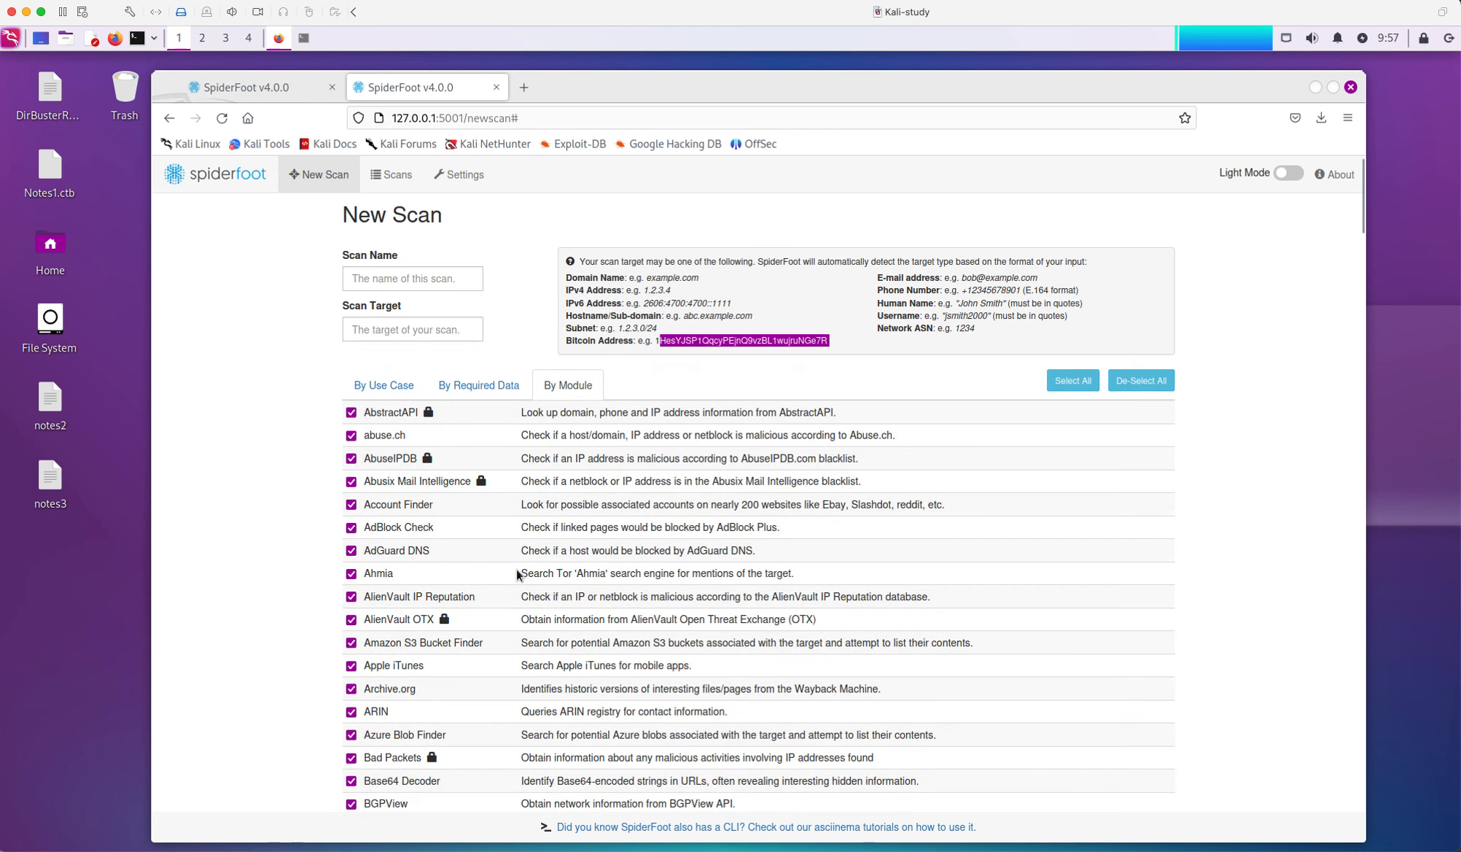
pyautogui.scroll(-10, 518, 567)
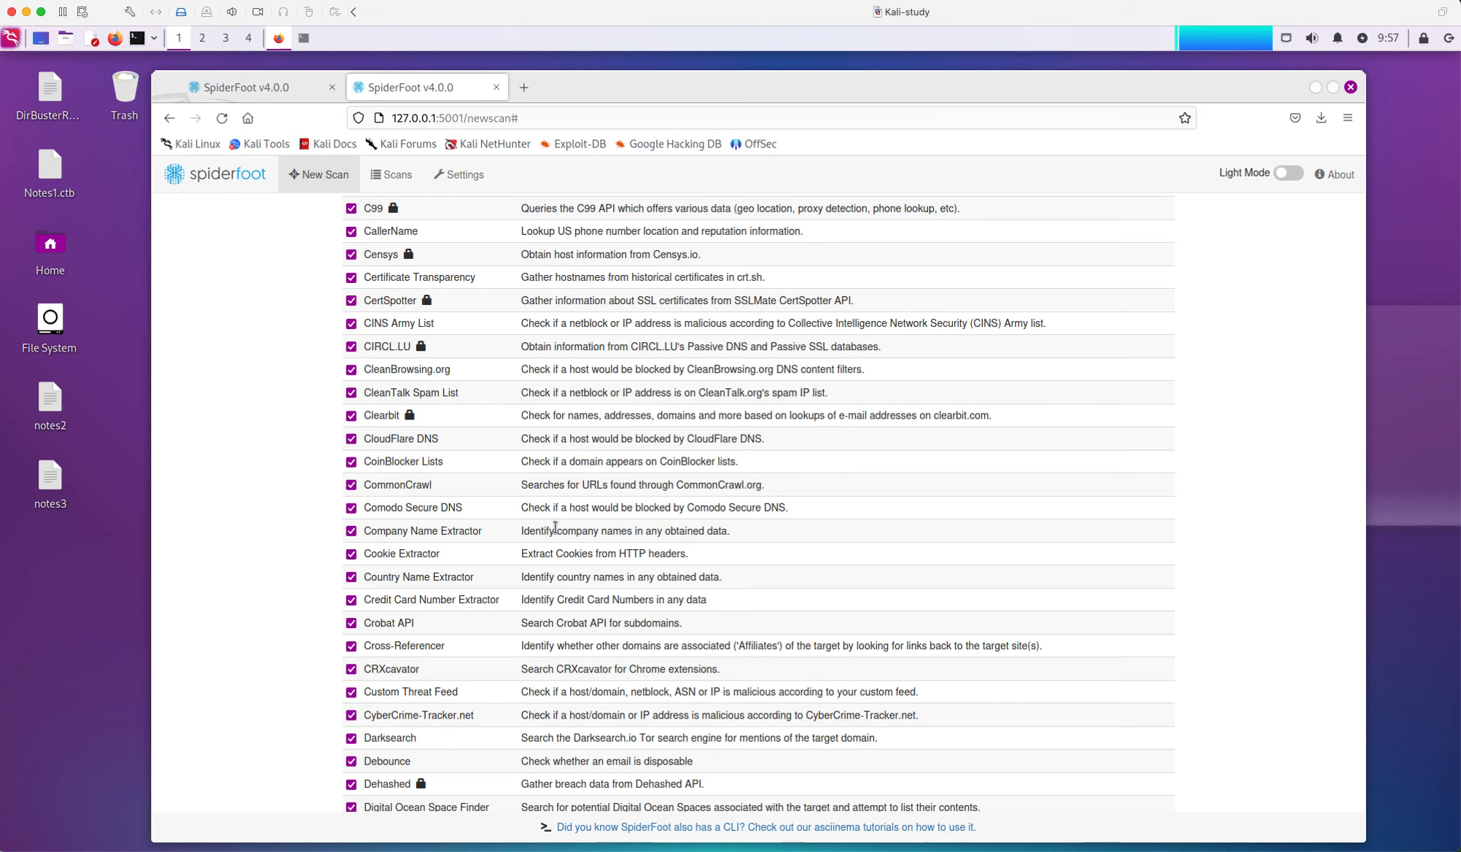
pyautogui.scroll(-7, 542, 503)
pyautogui.scroll(-14, 540, 498)
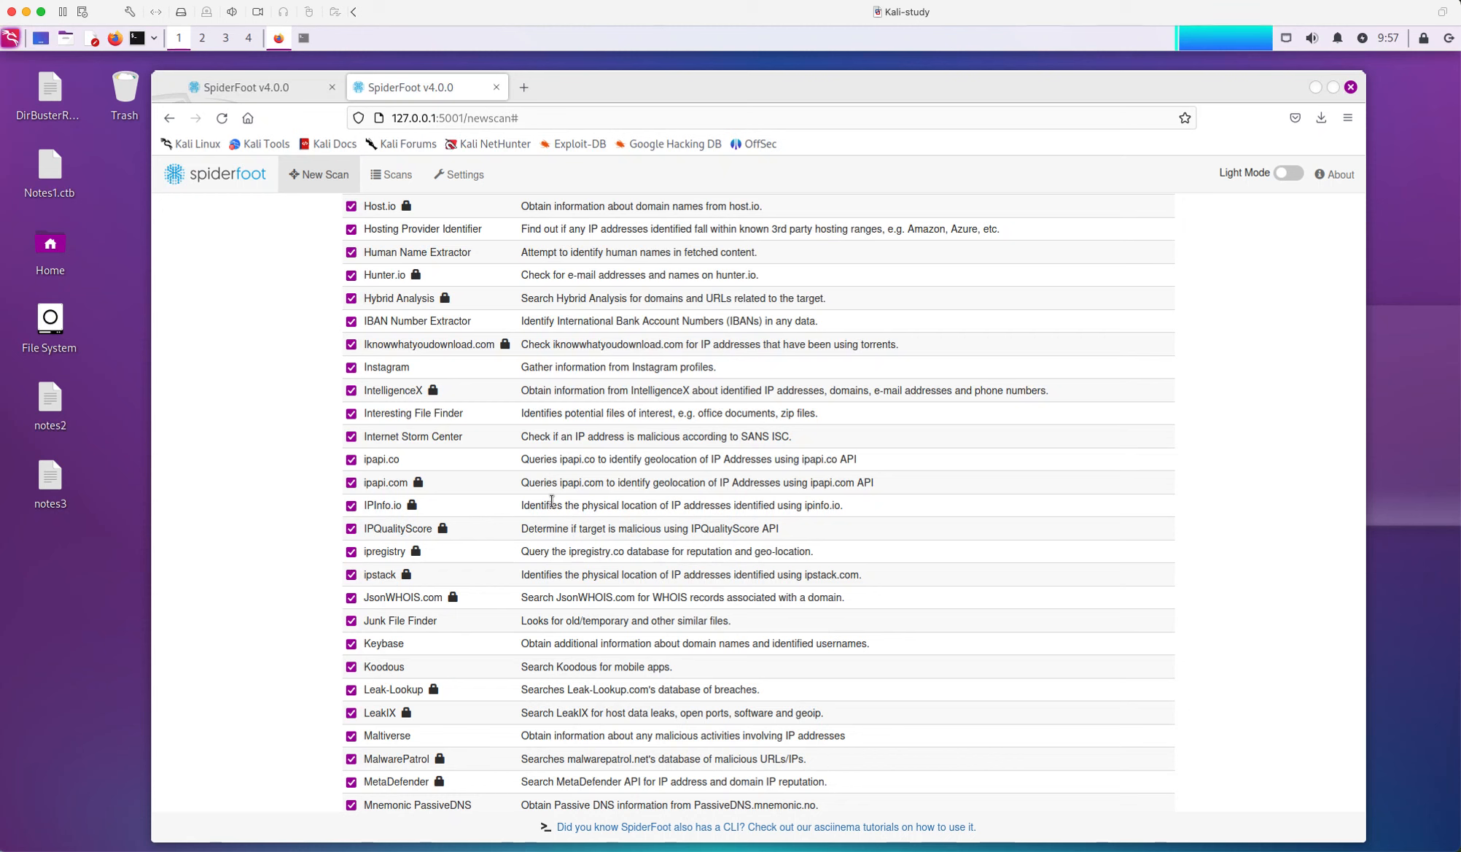
pyautogui.scroll(4, 549, 602)
pyautogui.scroll(11, 548, 600)
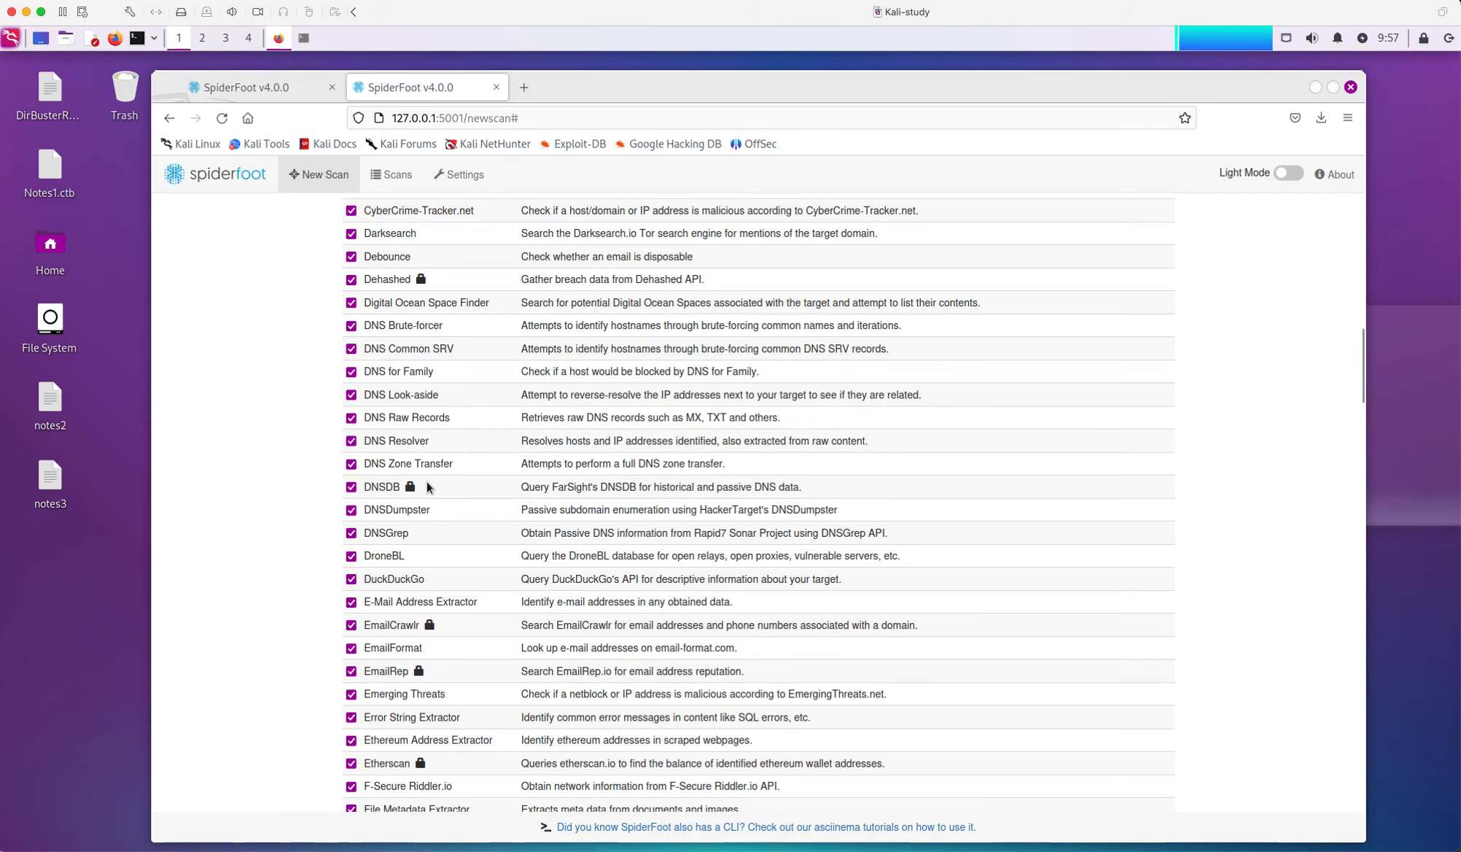
pyautogui.scroll(-7, 506, 533)
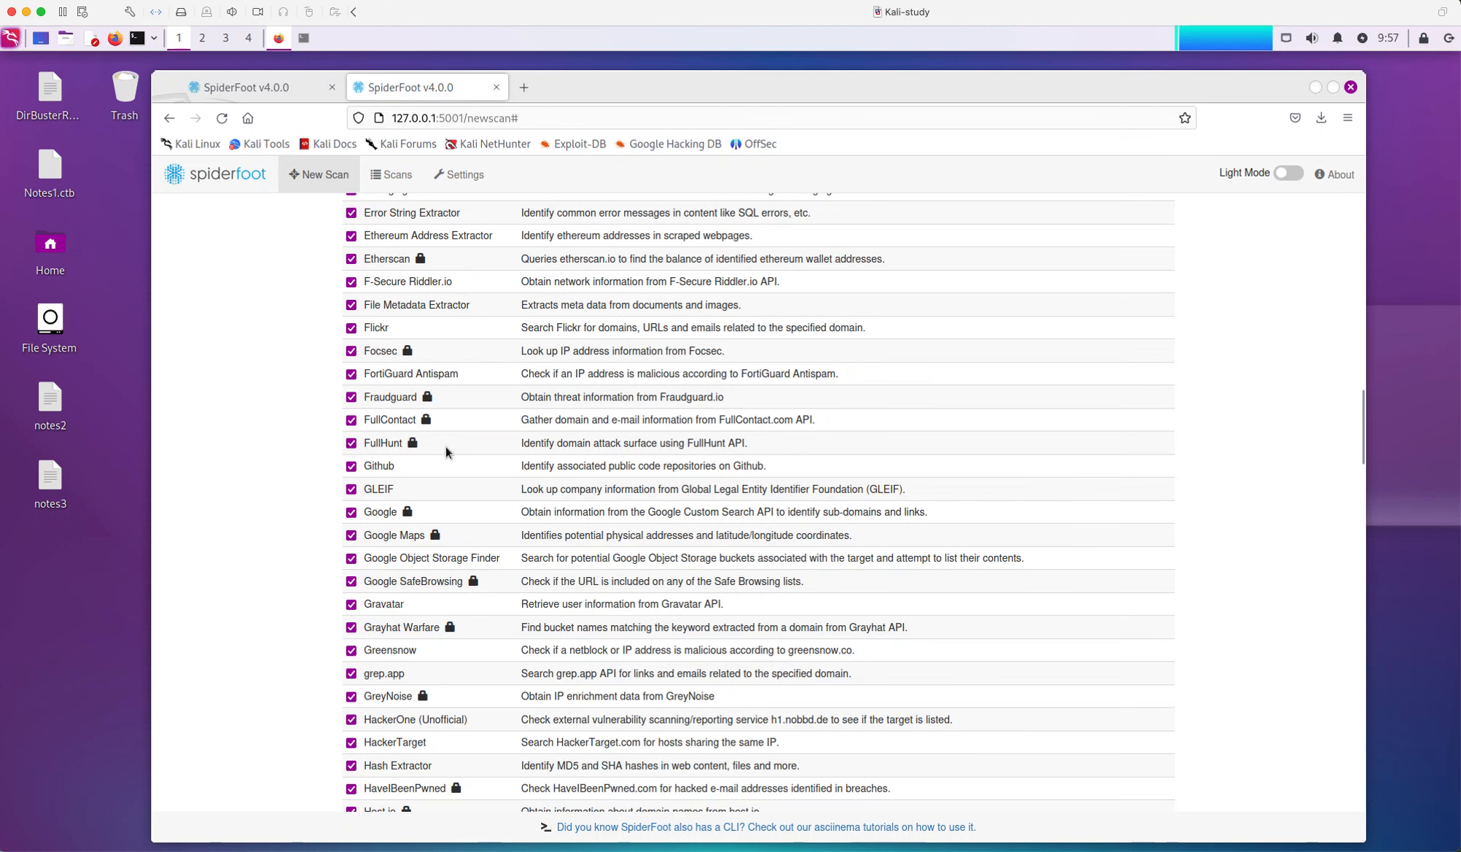
pyautogui.scroll(10, 446, 448)
# Review the New Scan By Required Data and By Module tabs, then return to the Scans list
pyautogui.click(329, 179)
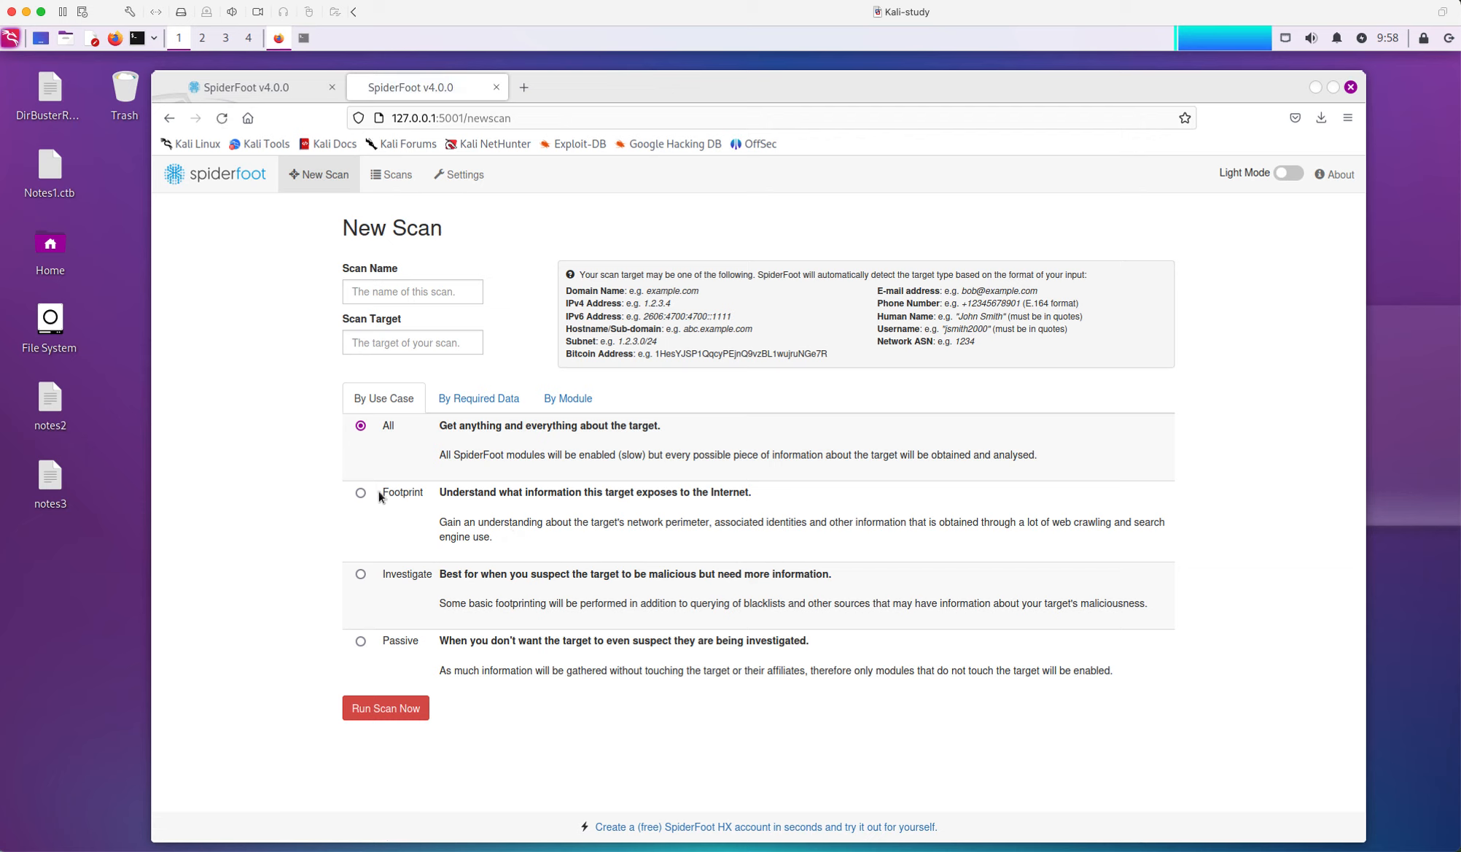
pyautogui.click(495, 406)
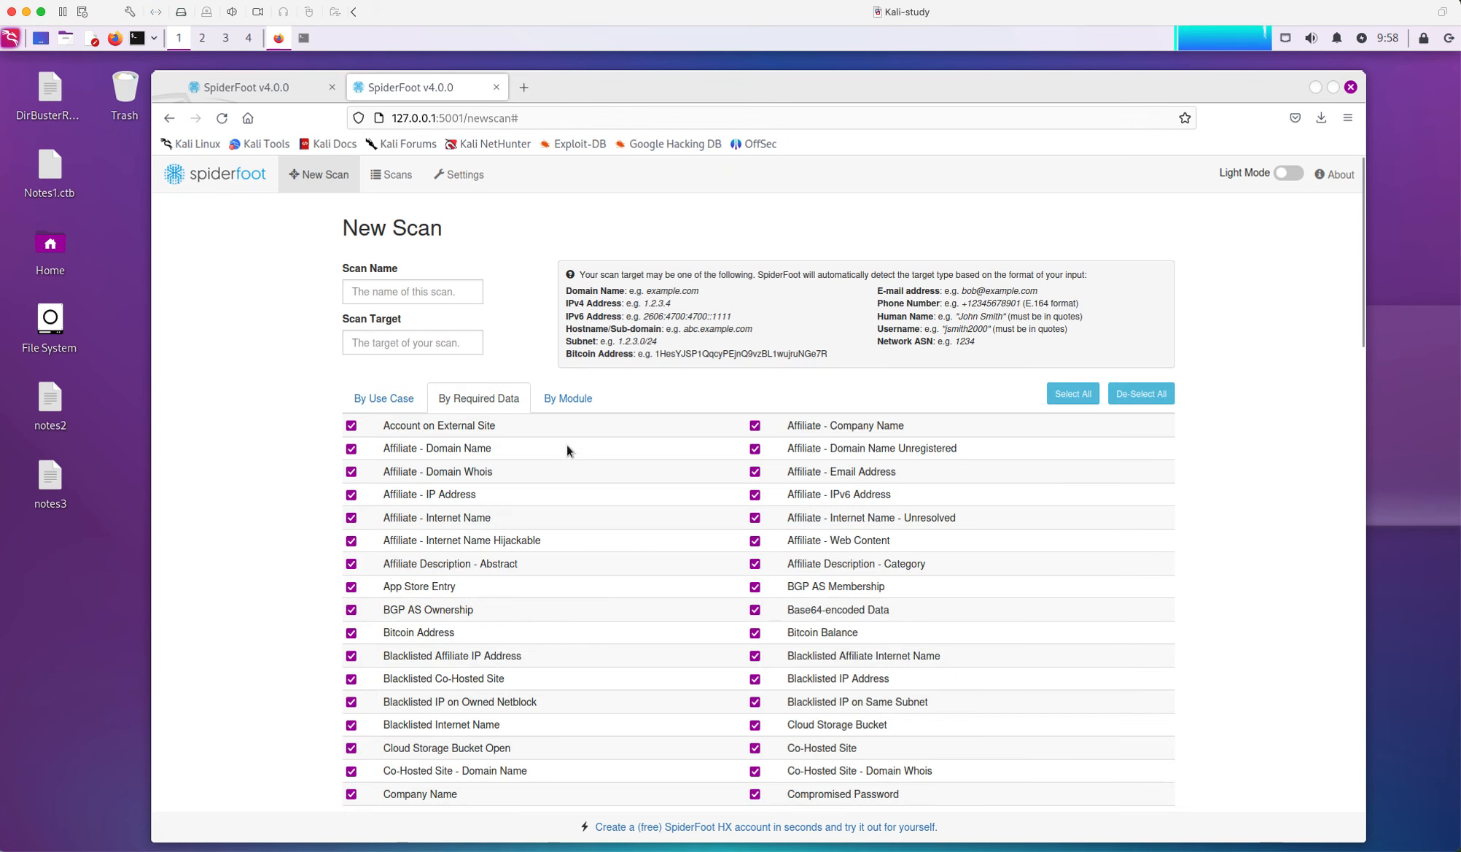
pyautogui.click(568, 398)
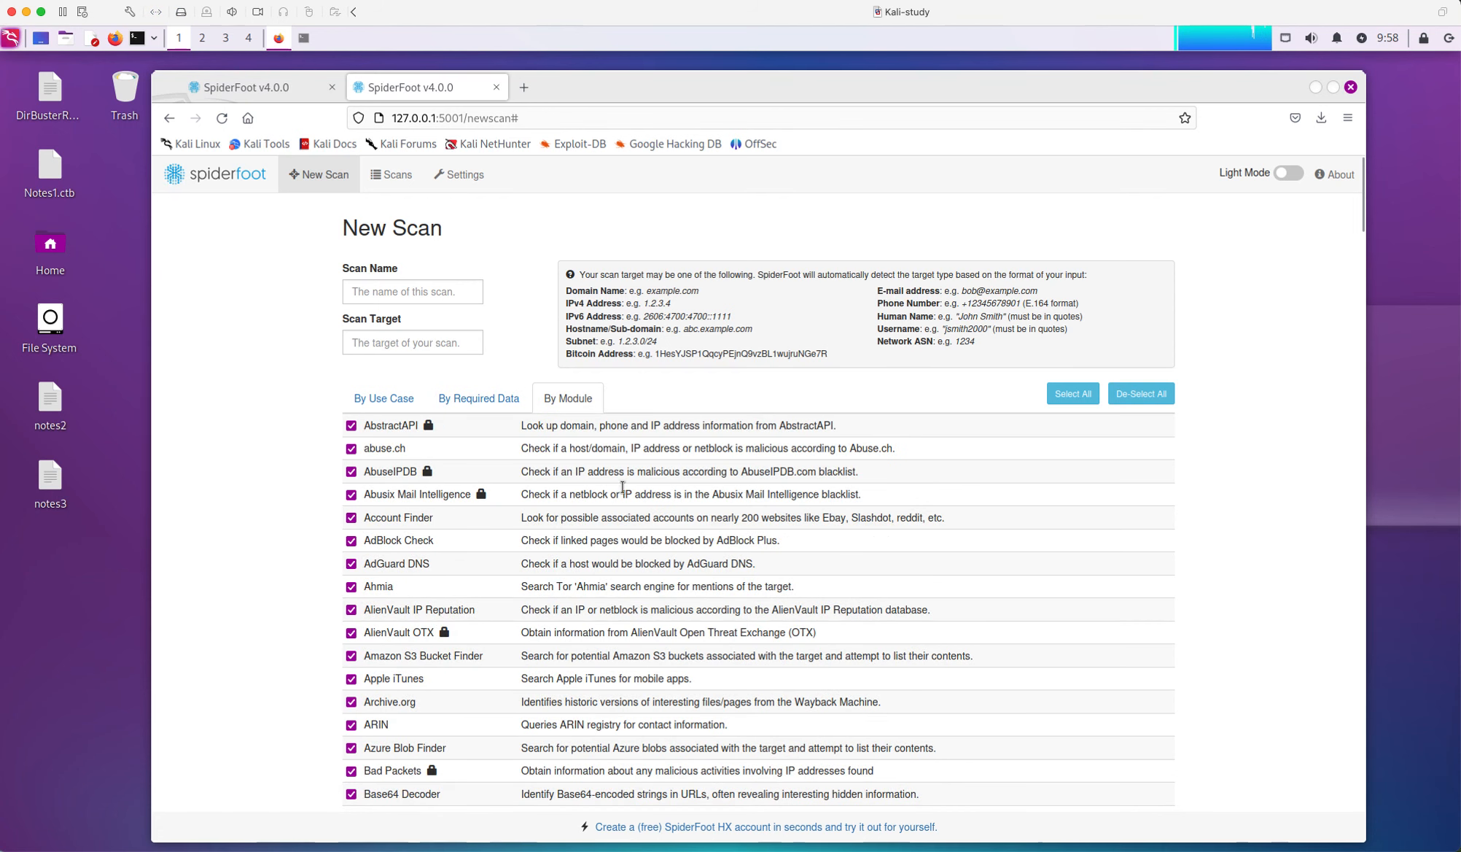
pyautogui.click(393, 178)
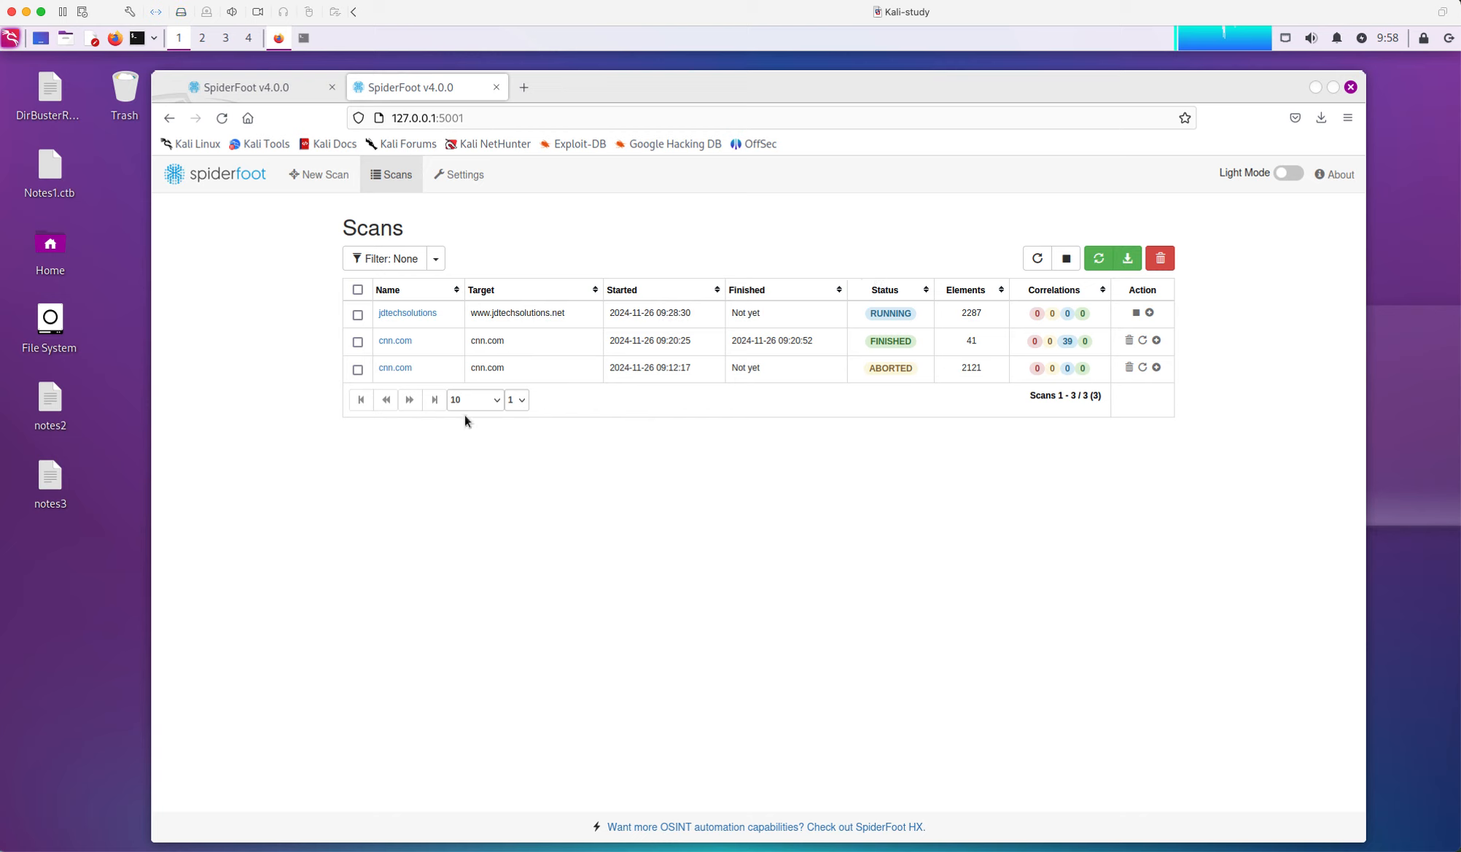
# Open the jdtechsolutions scan summary with 2287 total and 1059 unique elements
pyautogui.click(411, 315)
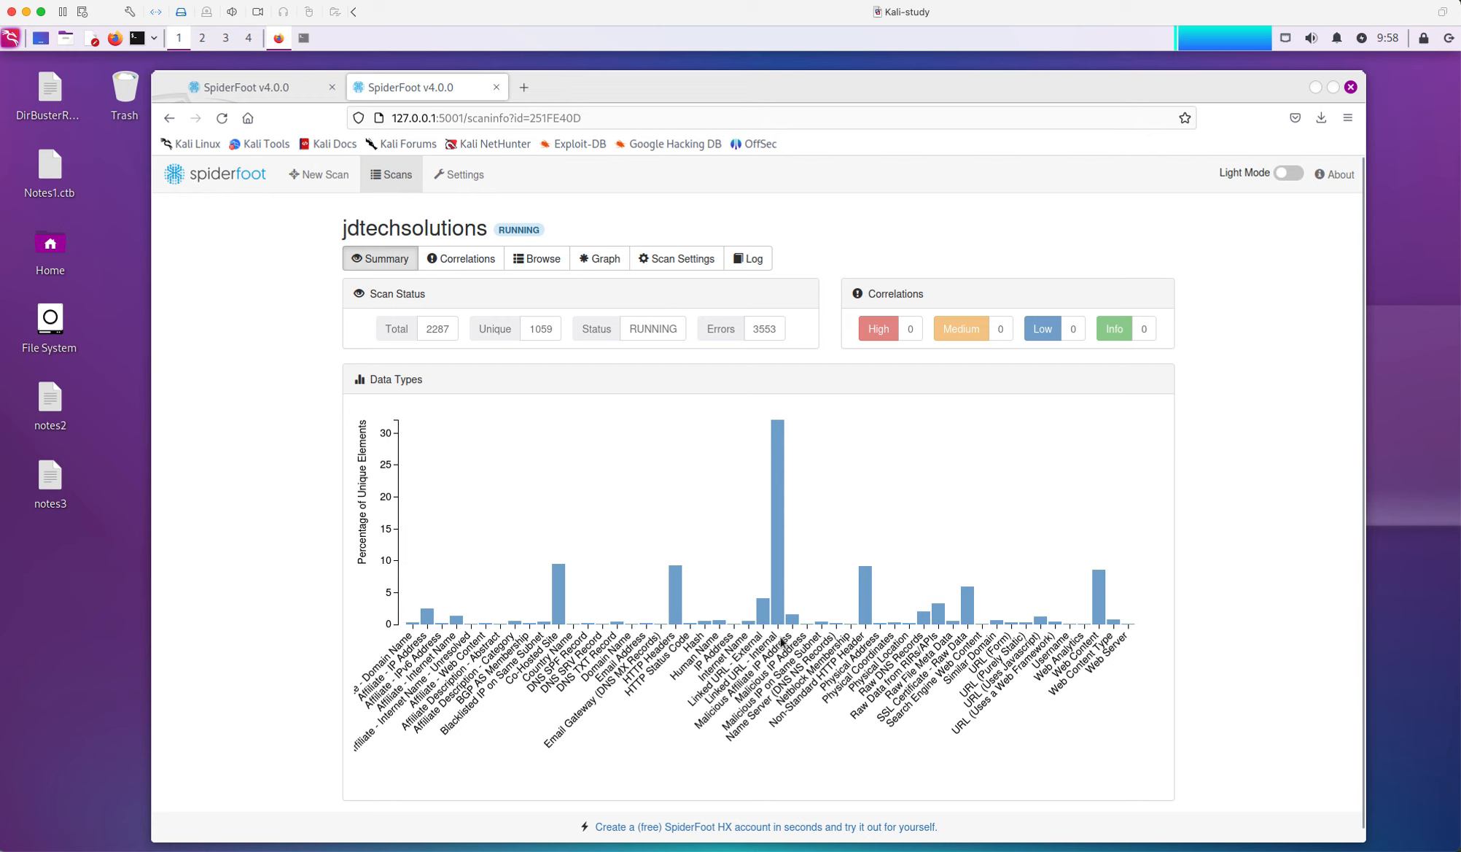
pyautogui.moveTo(777, 620)
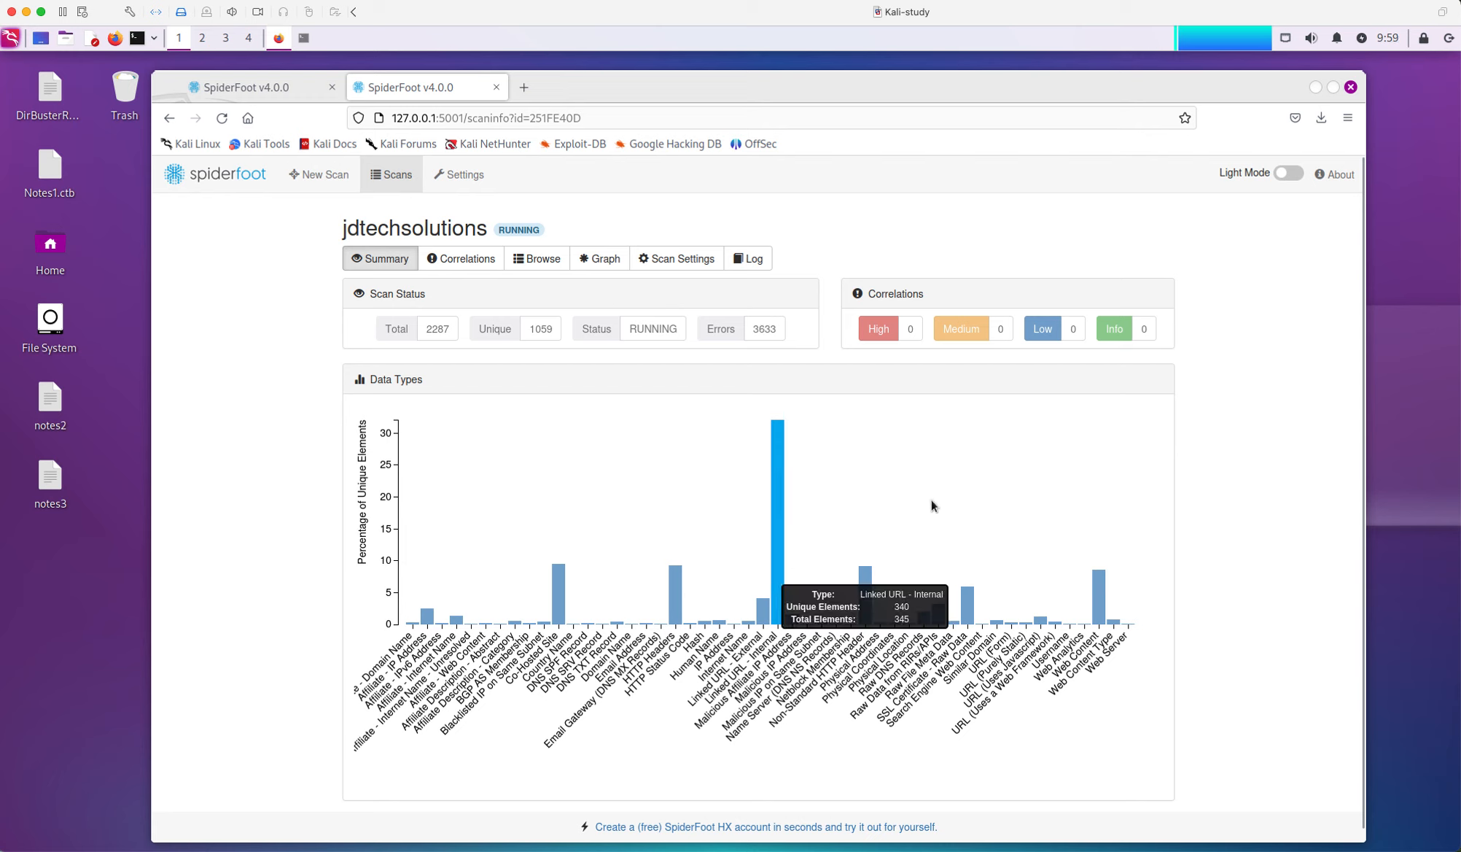
# Browse the Linked URL - Internal table, scrolling past entries like ?p=1053 and 2022/04/28/
pyautogui.click(780, 587)
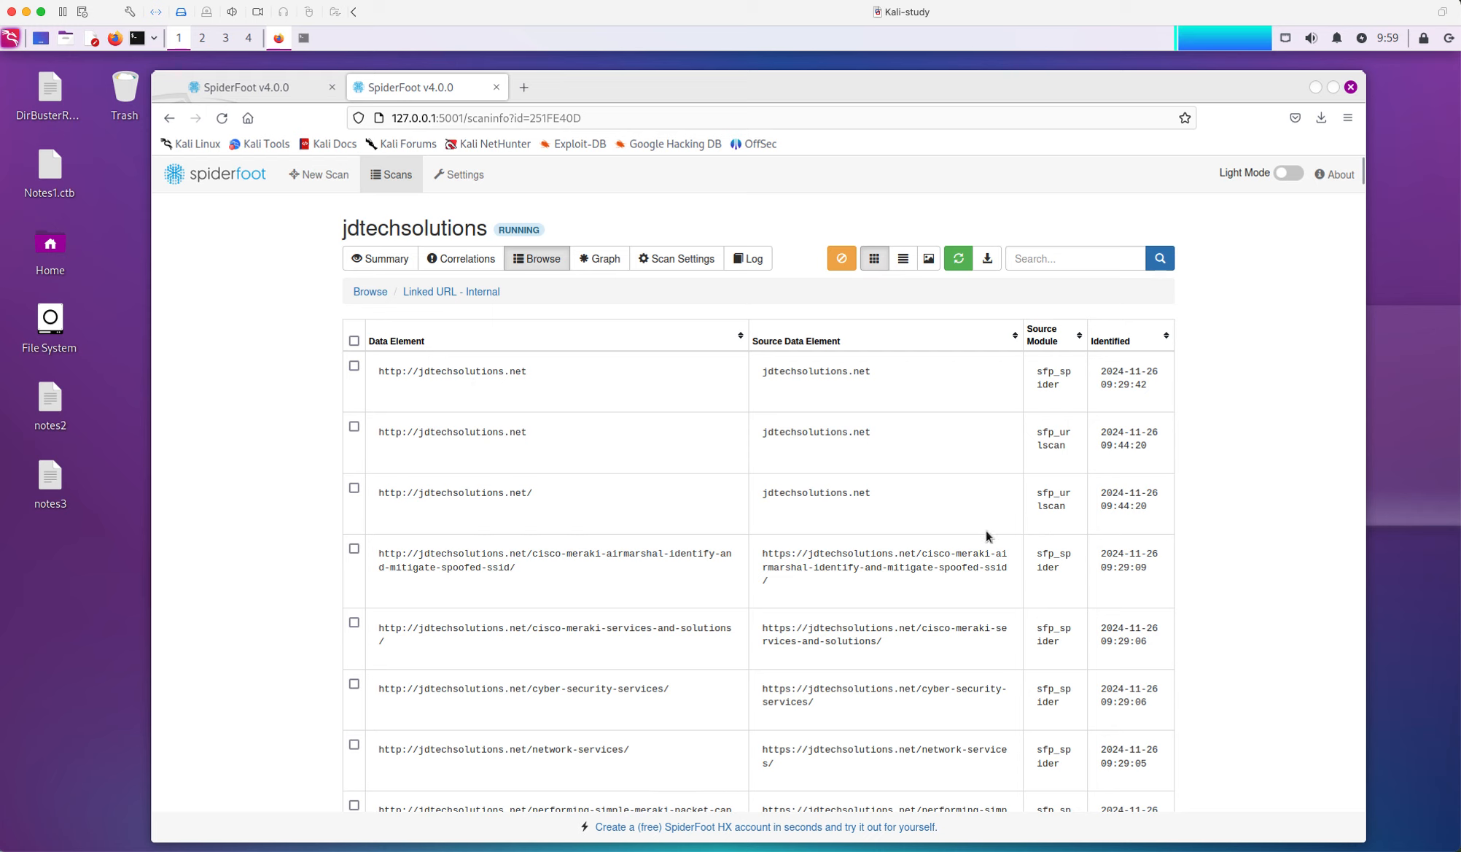
pyautogui.scroll(-10, 674, 522)
pyautogui.scroll(-10, 319, 283)
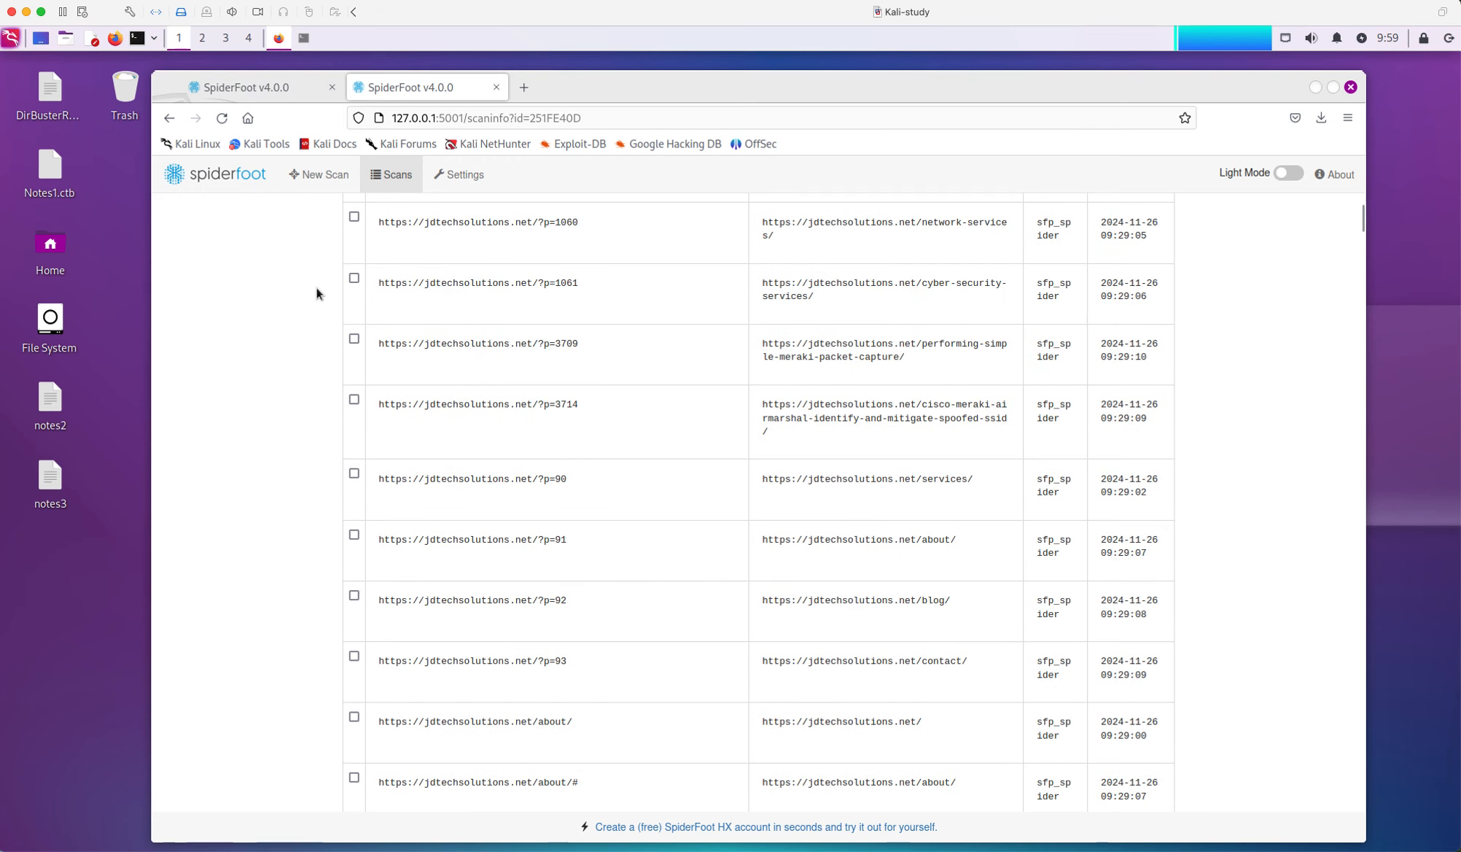
pyautogui.scroll(6, 277, 284)
pyautogui.scroll(7, 558, 343)
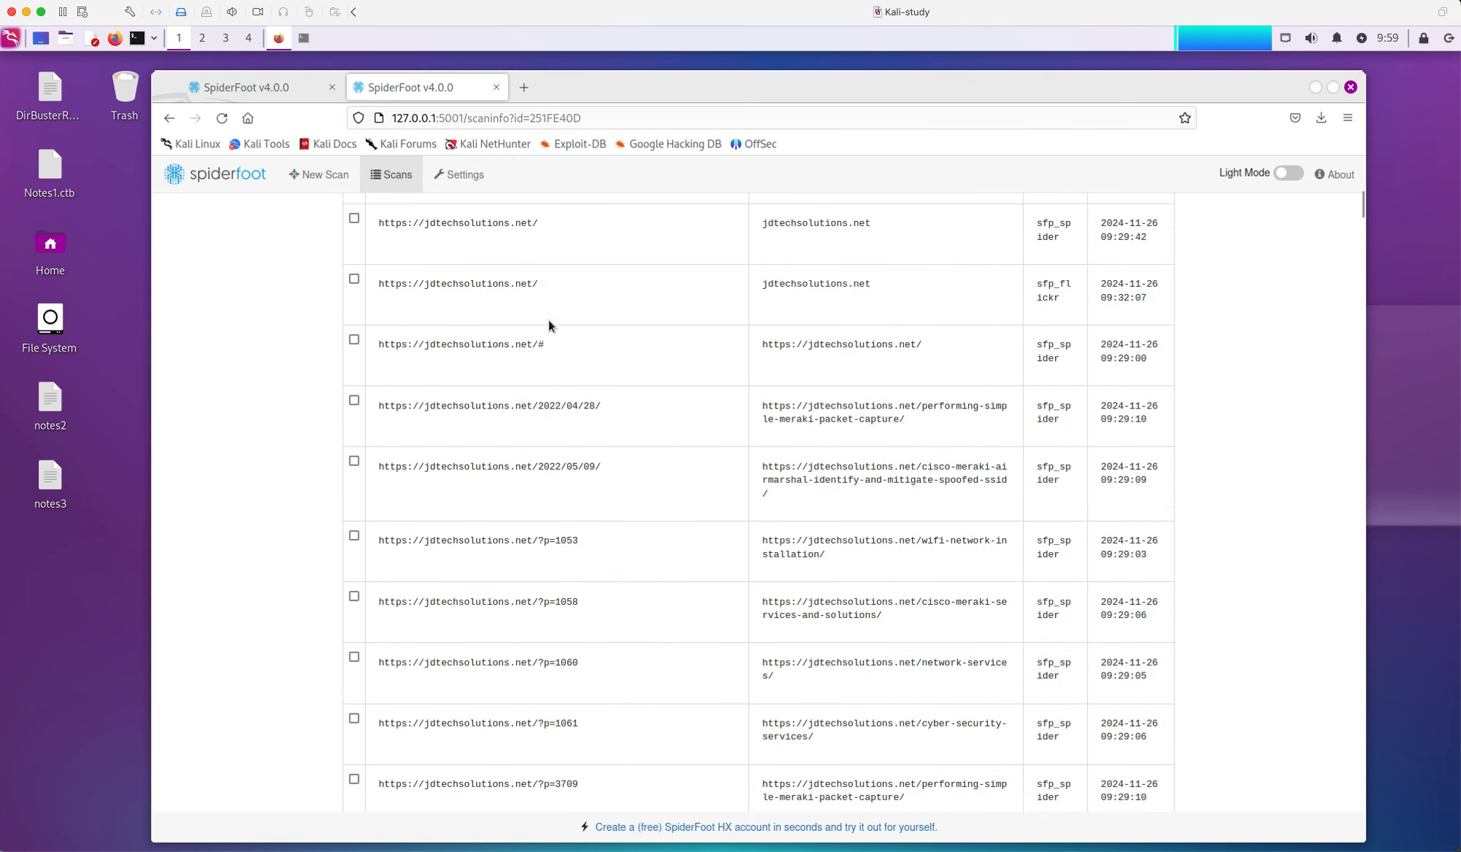
# Reopen jdtechsolutions from the Scans list and show its Affiliate - IP Address results
pyautogui.click(179, 122)
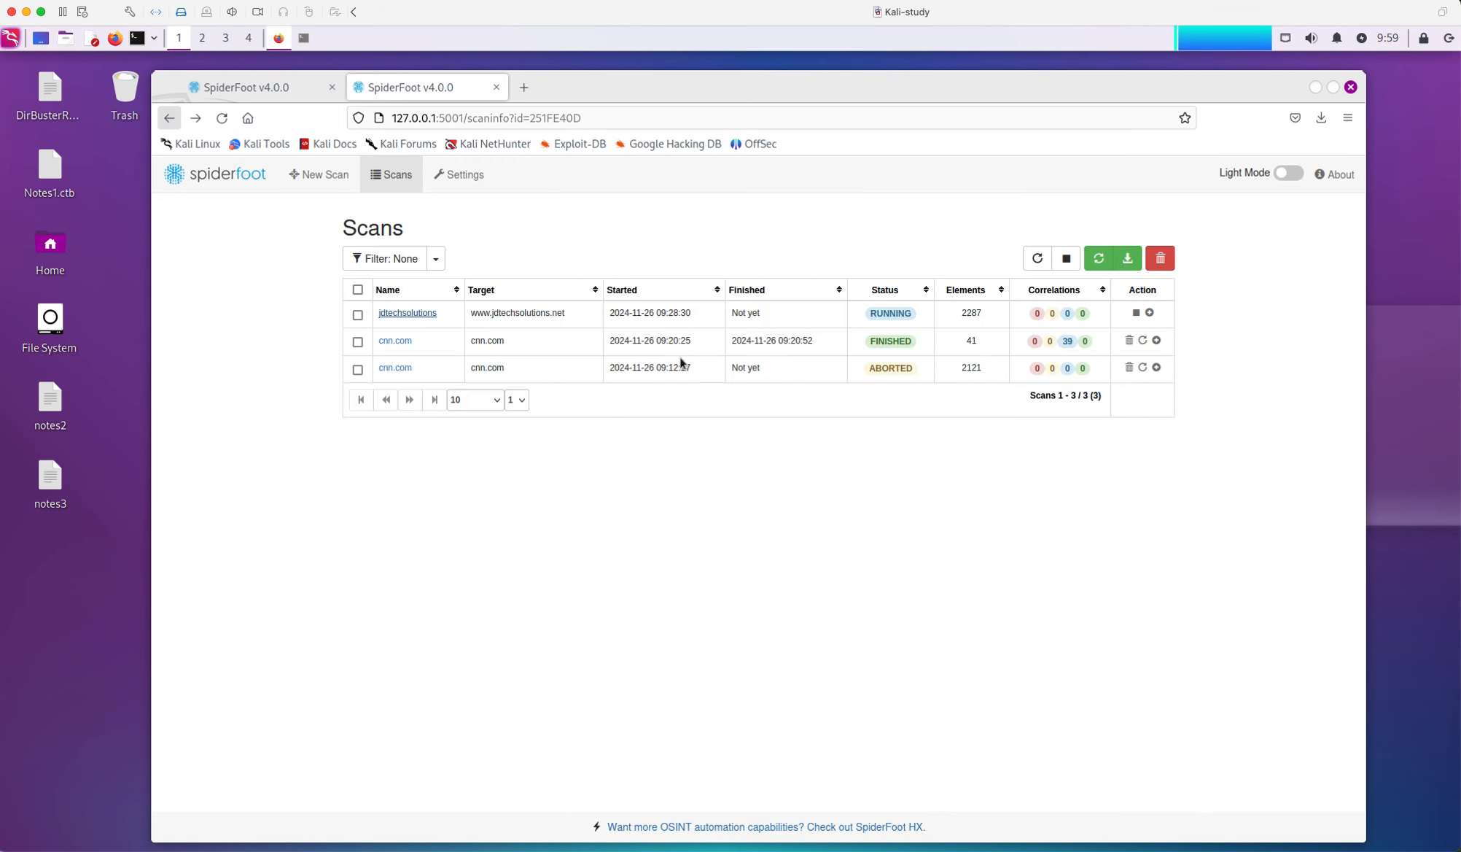
pyautogui.click(414, 315)
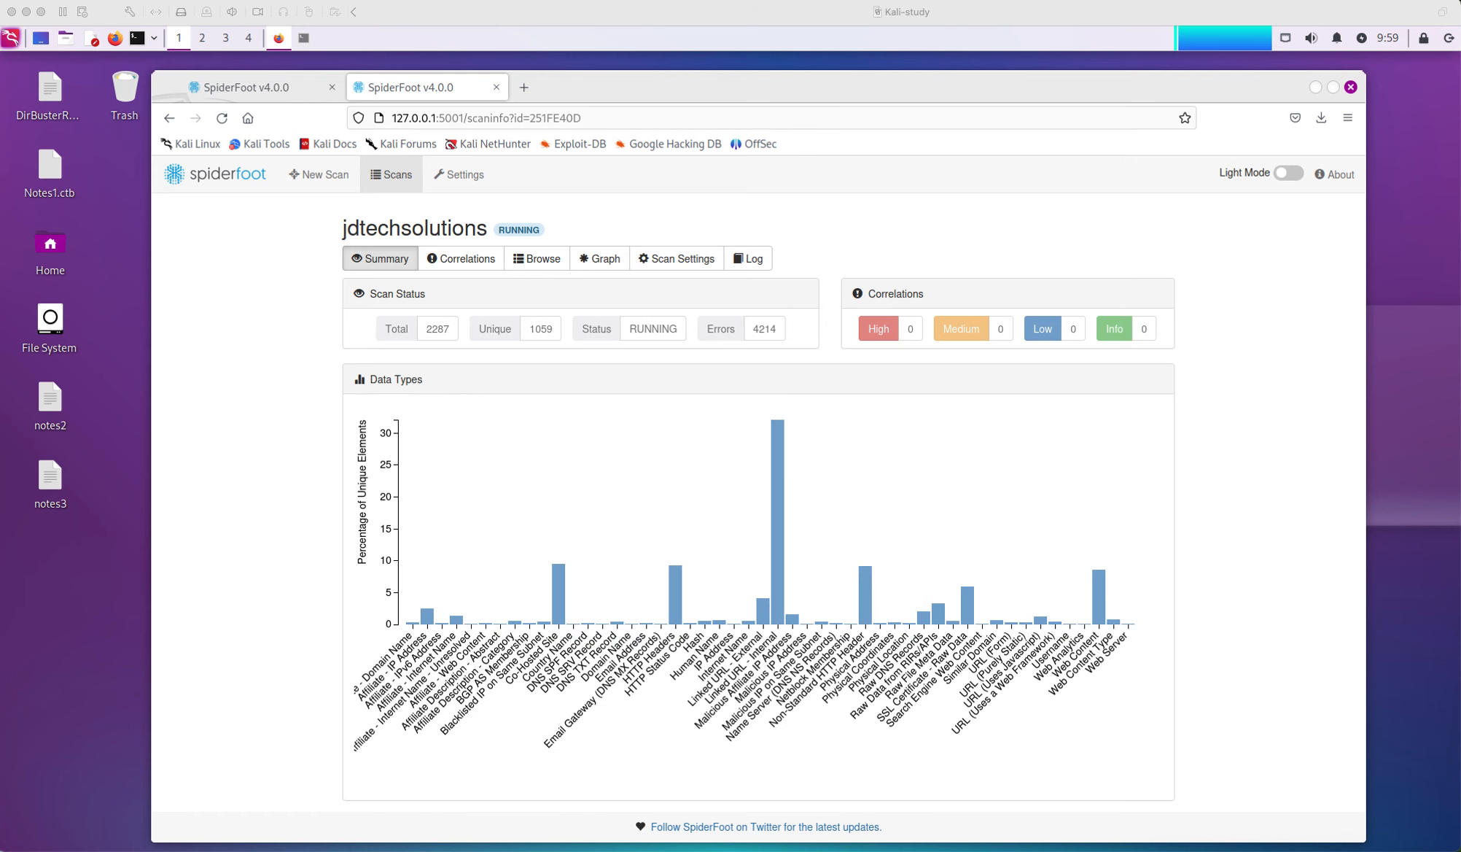
pyautogui.click(426, 619)
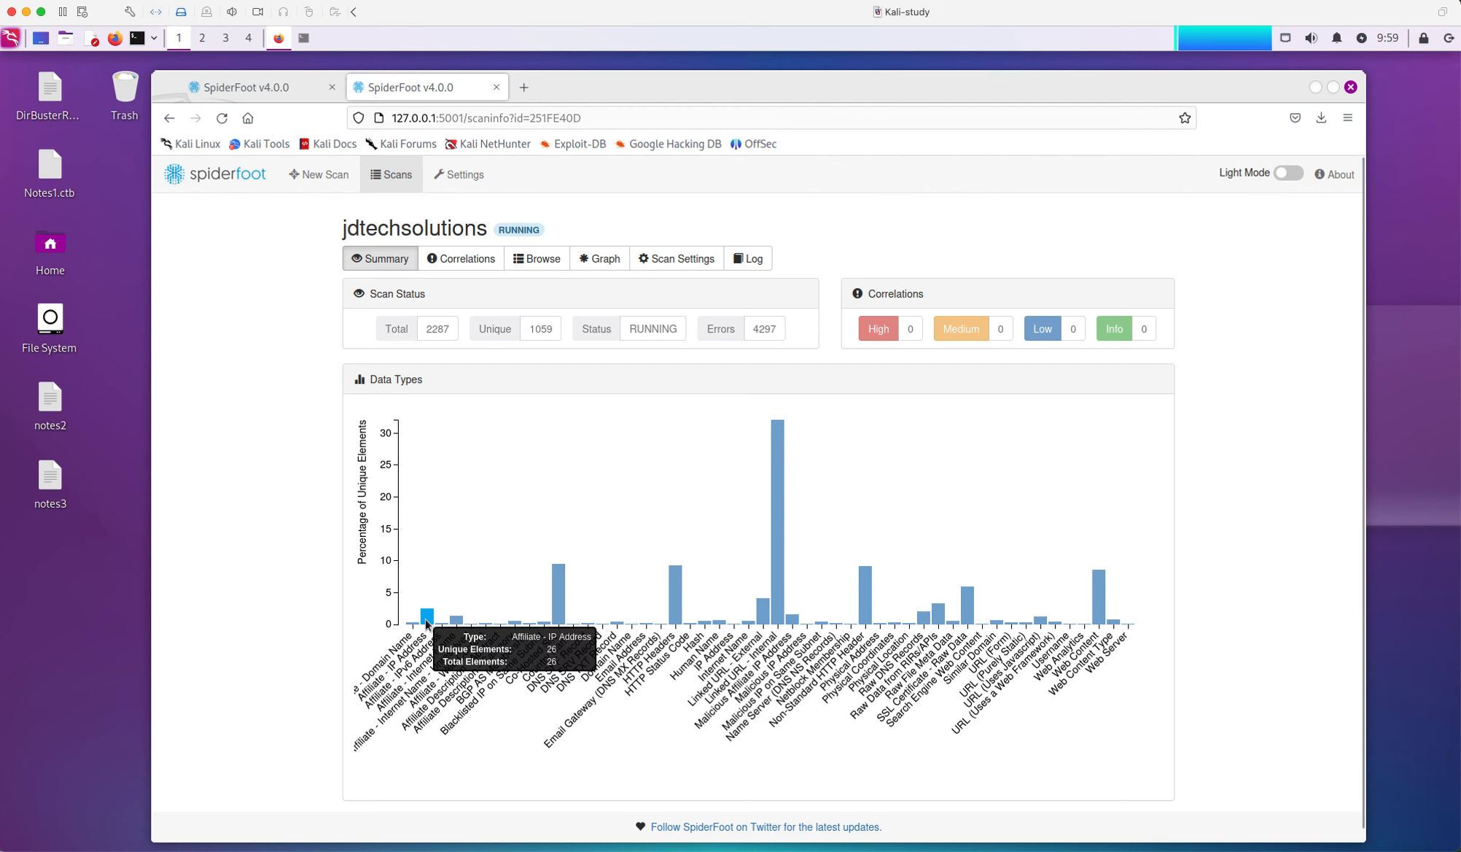
pyautogui.click(427, 619)
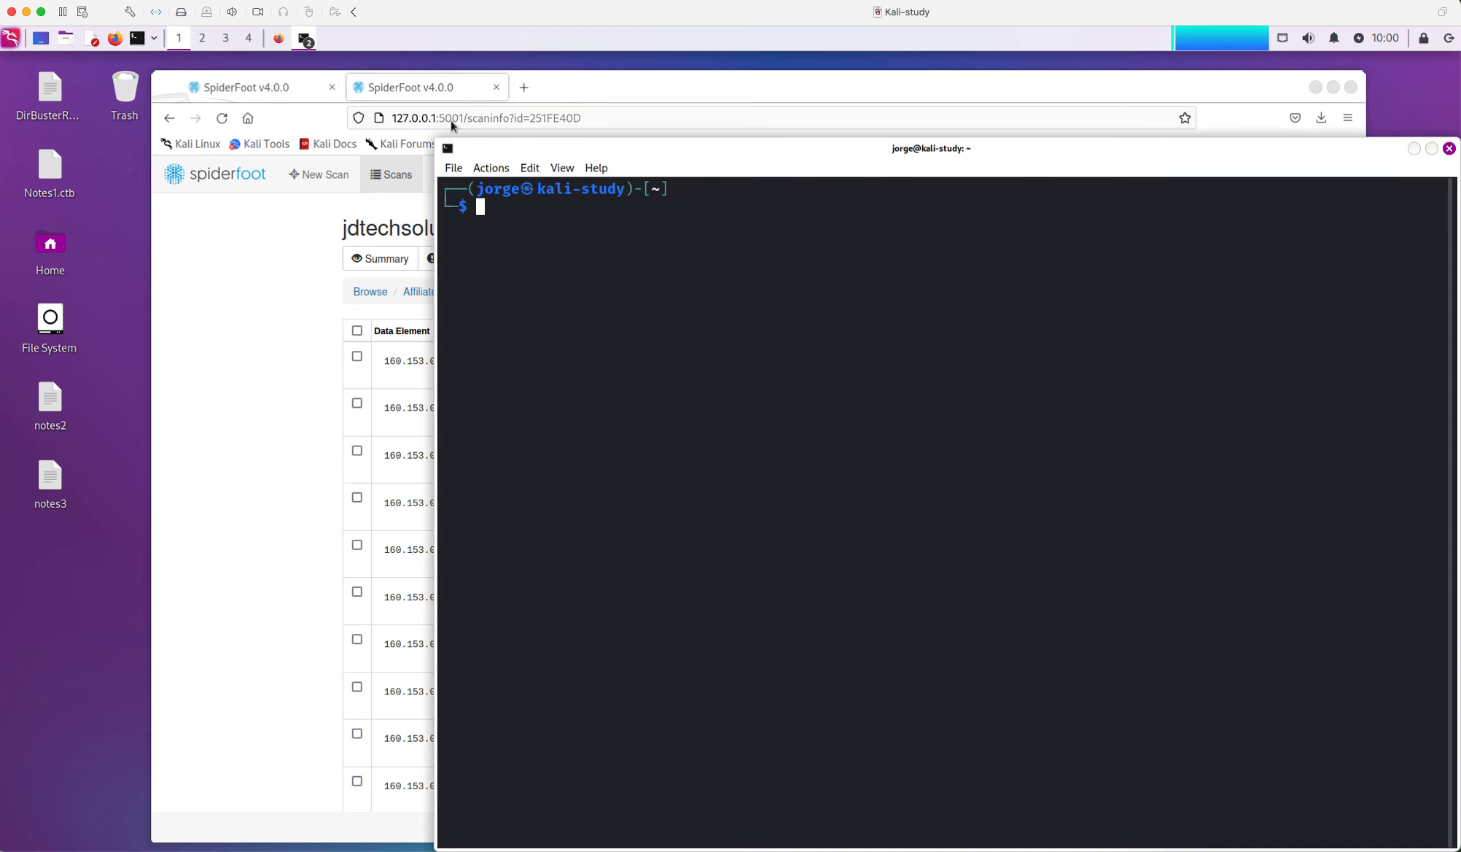
# Bring the SpiderFoot terminal forward and review the spiderfoot -h help, including the --debug option
pyautogui.click(308, 40)
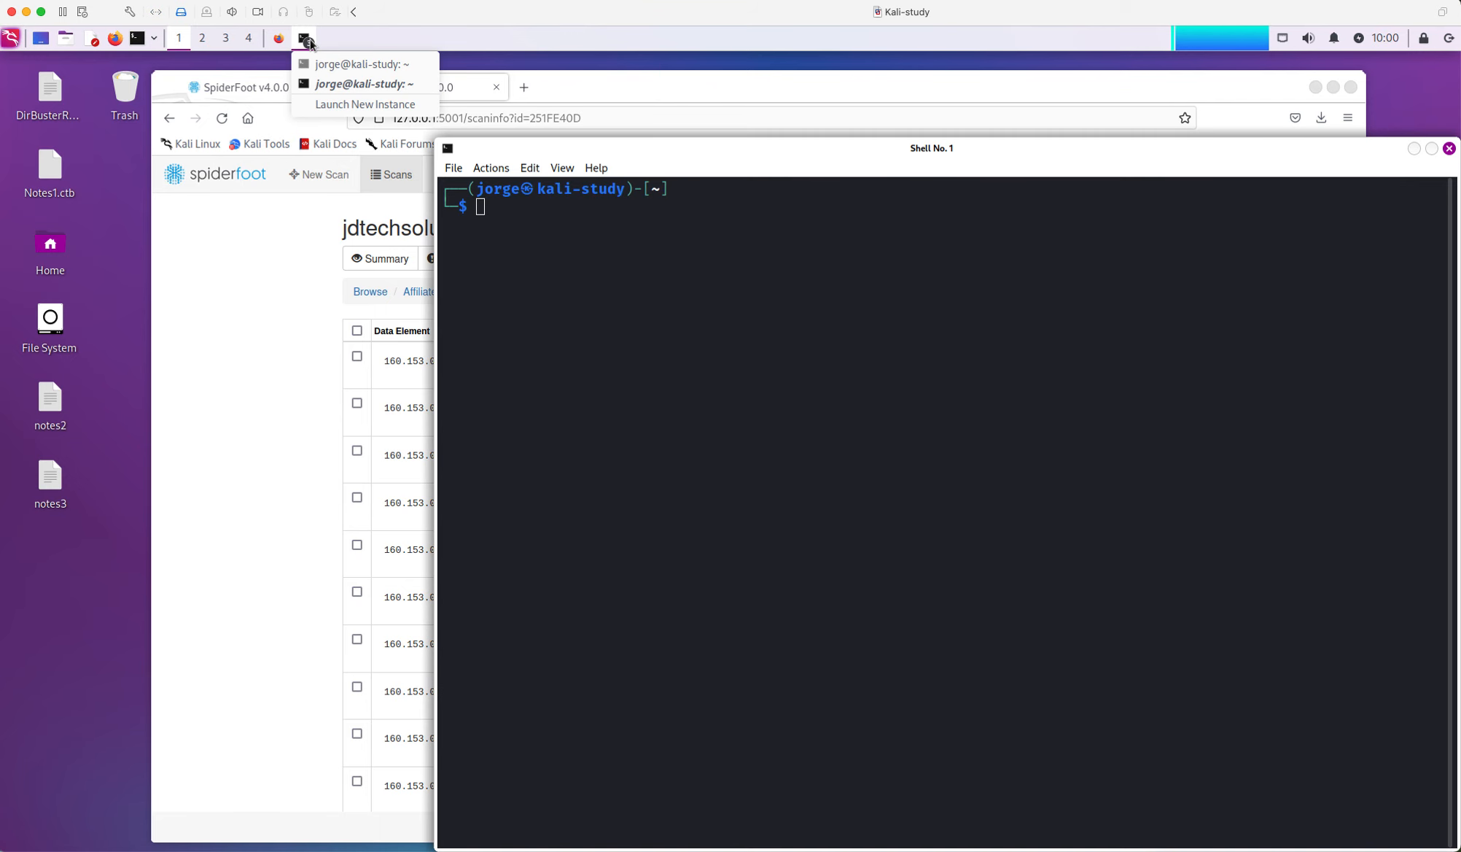
pyautogui.click(332, 64)
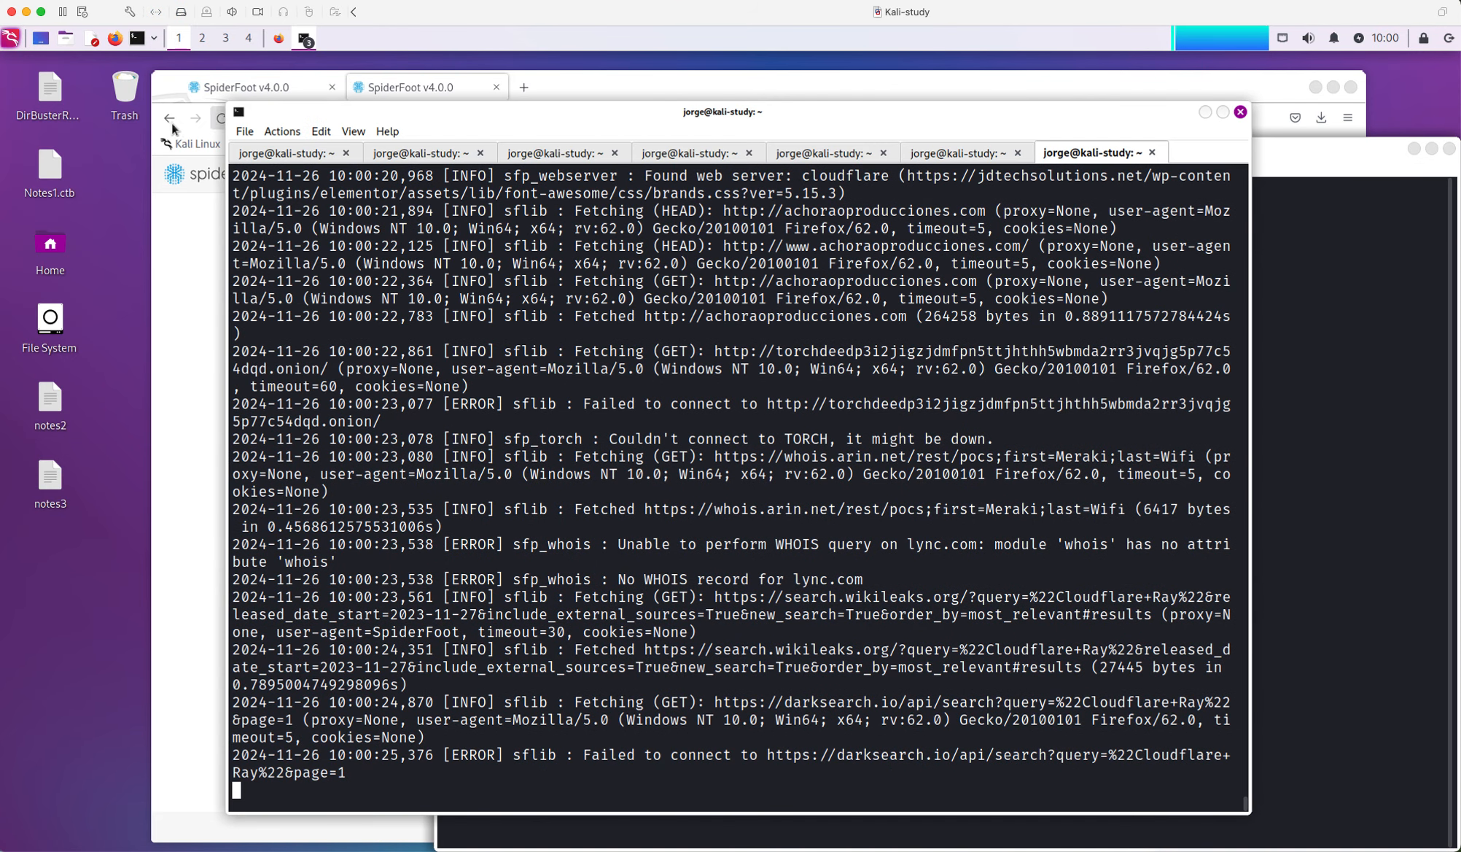
pyautogui.click(1319, 153)
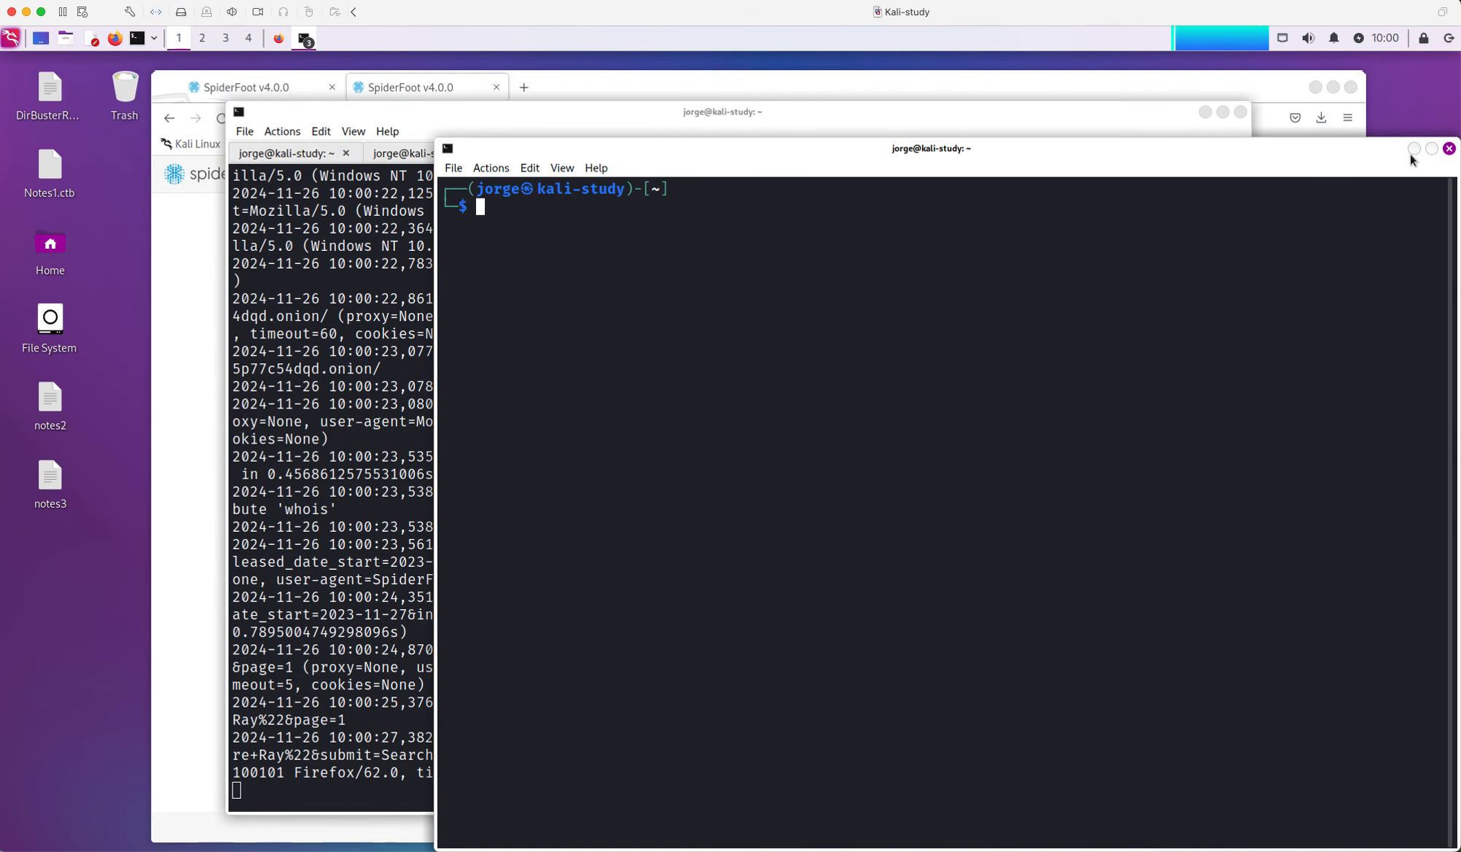
pyautogui.click(626, 137)
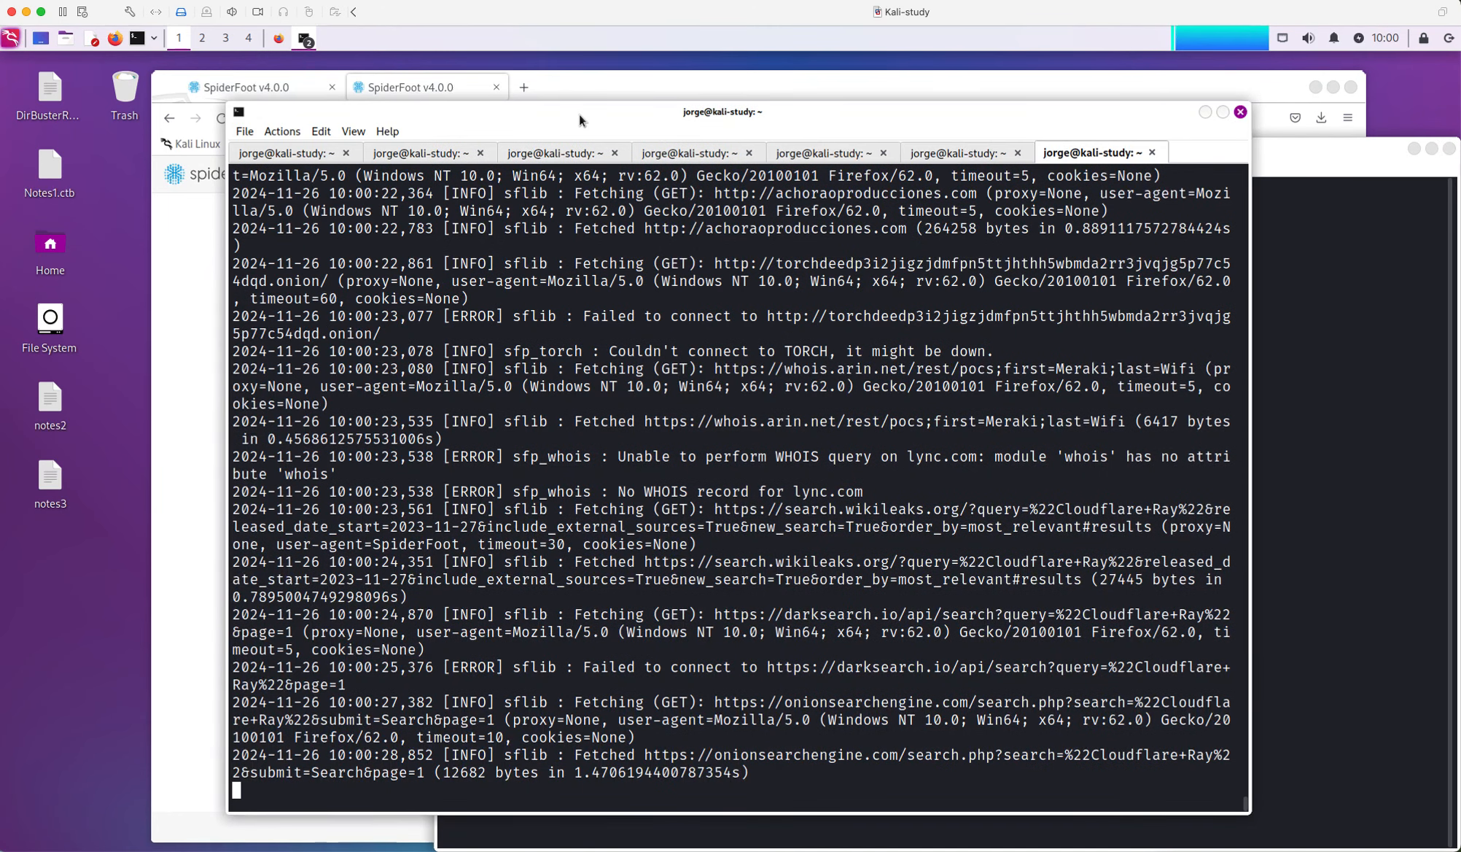
pyautogui.click(317, 159)
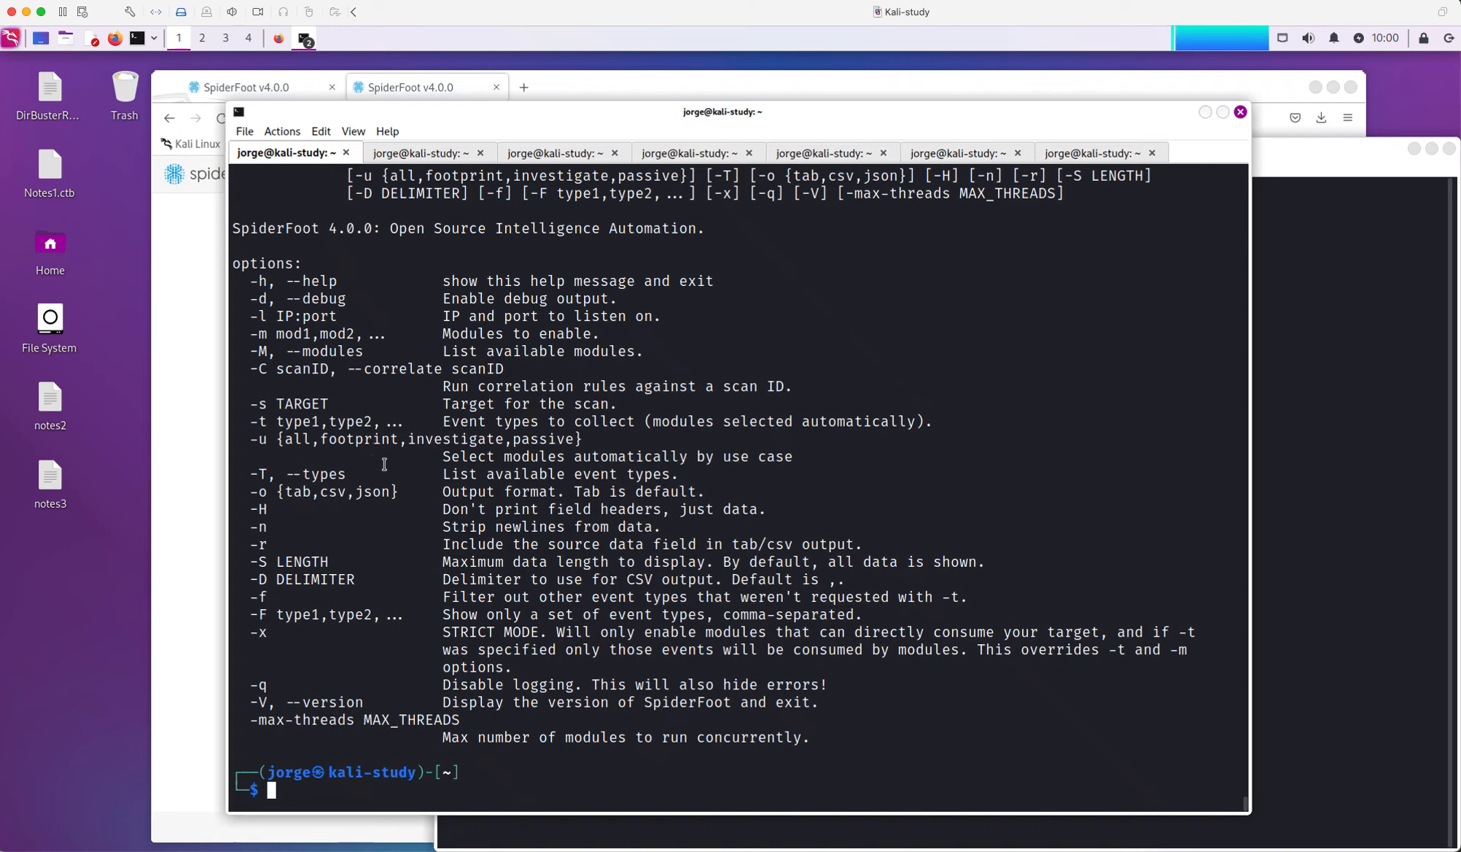
pyautogui.press('Up')
pyautogui.moveTo(285, 298); pyautogui.dragTo(636, 309)
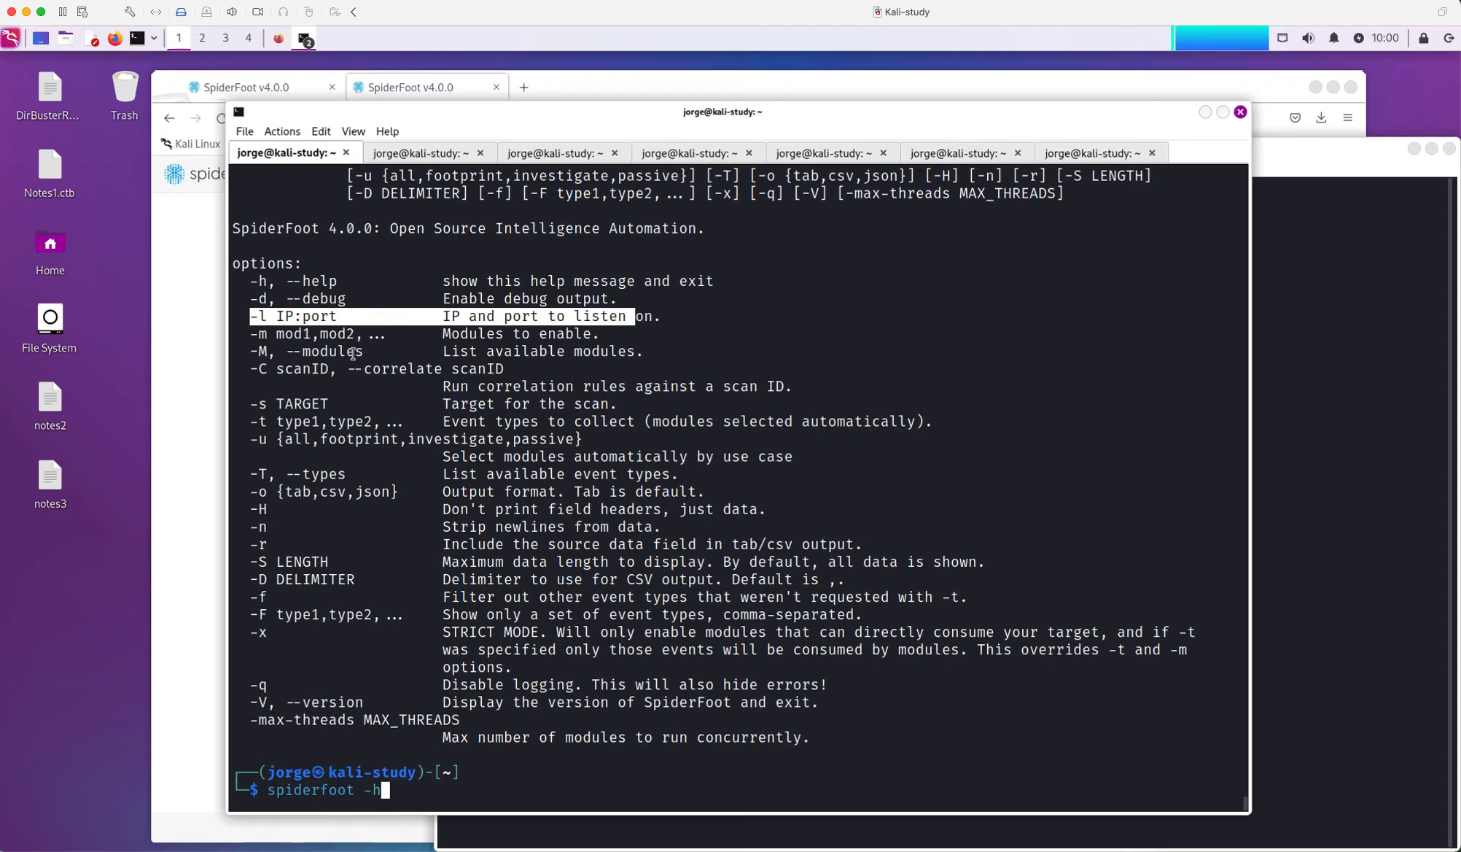
pyautogui.click(264, 352)
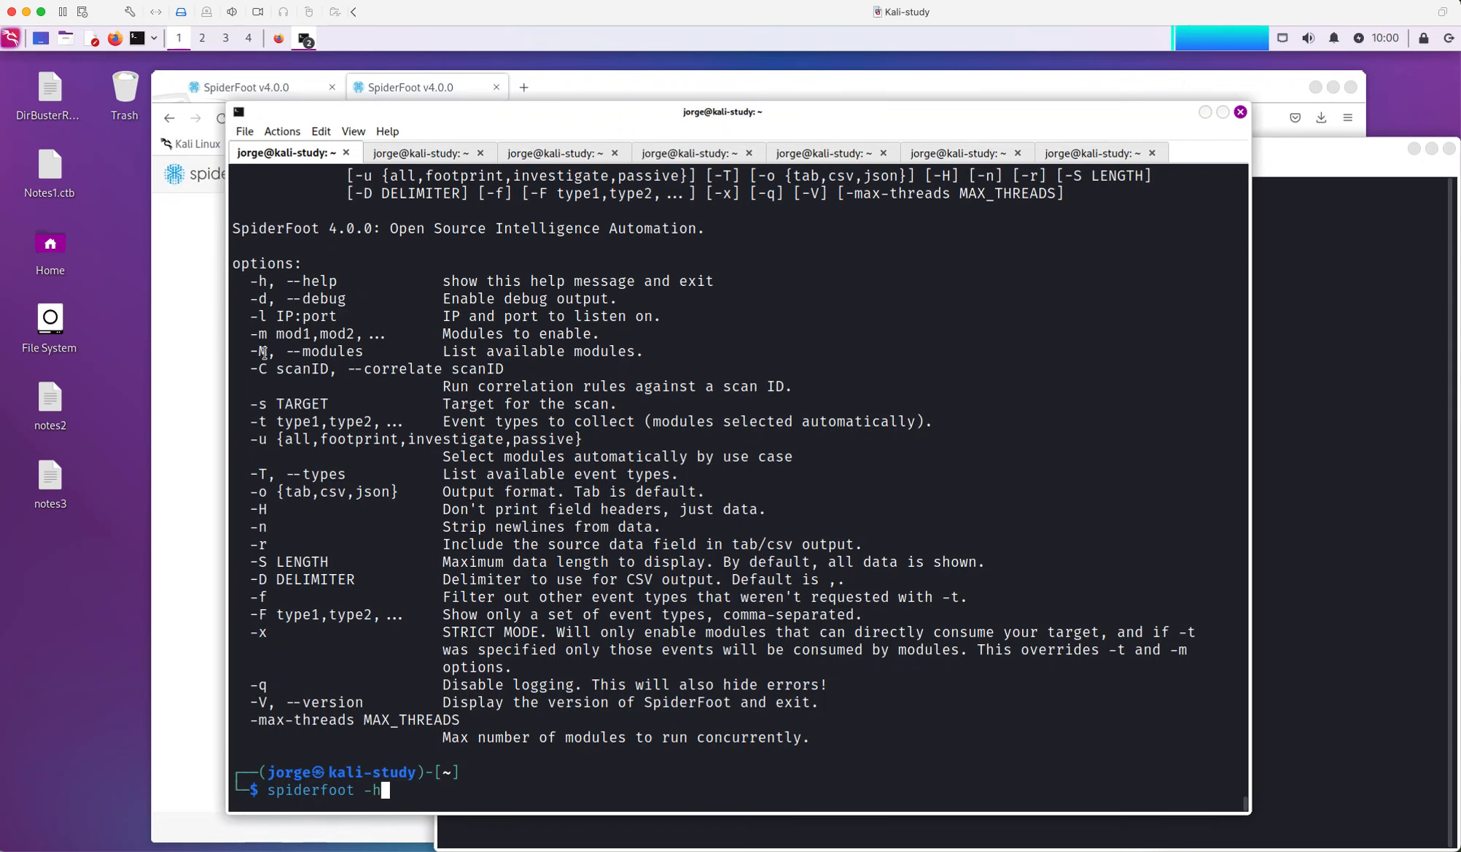
# Compare the spiderfoot -T event-type list with the help output
pyautogui.click(427, 154)
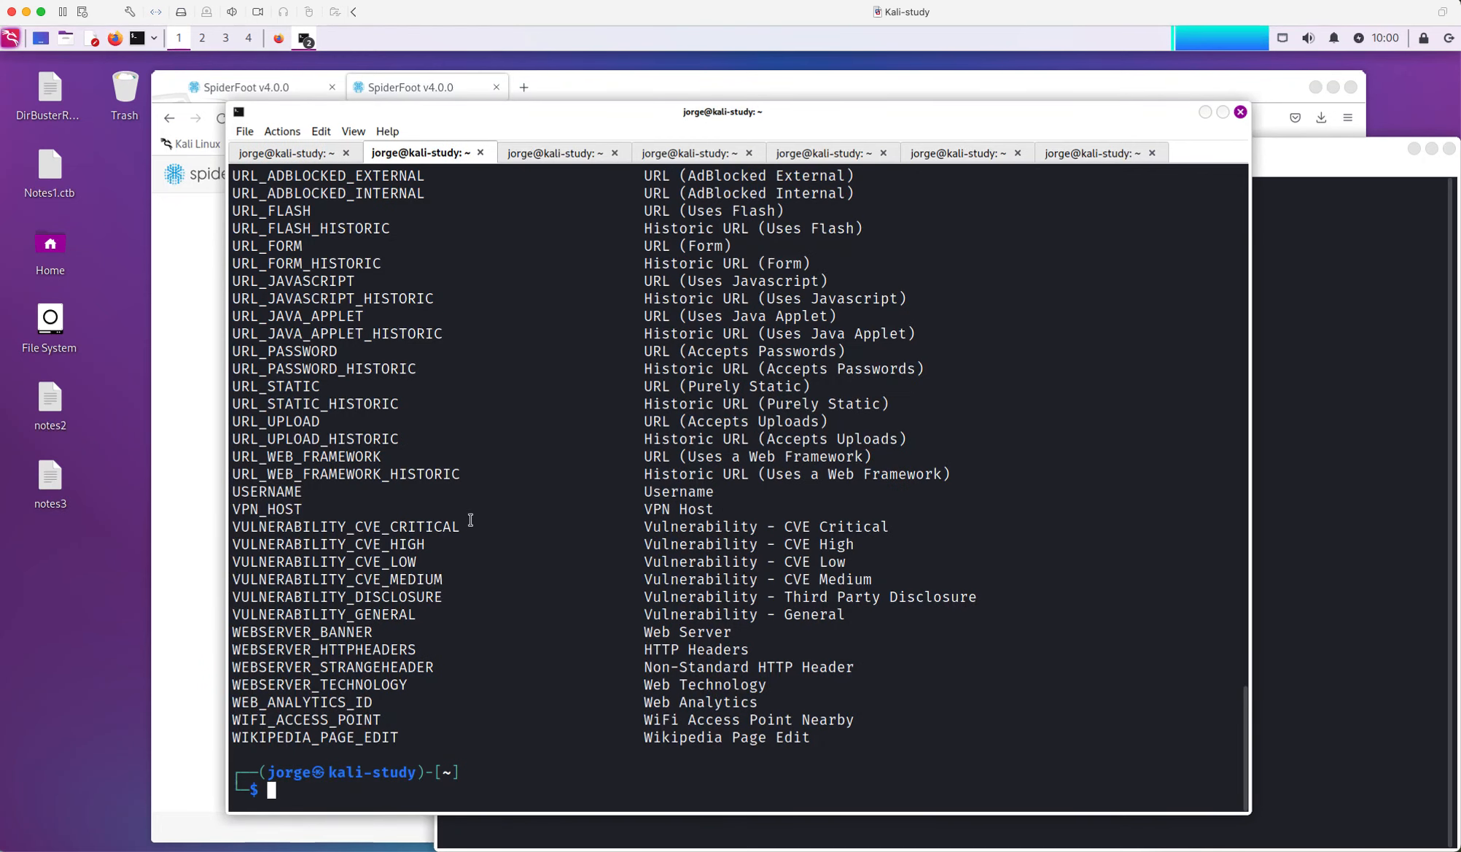
pyautogui.press('Up')
pyautogui.click(291, 157)
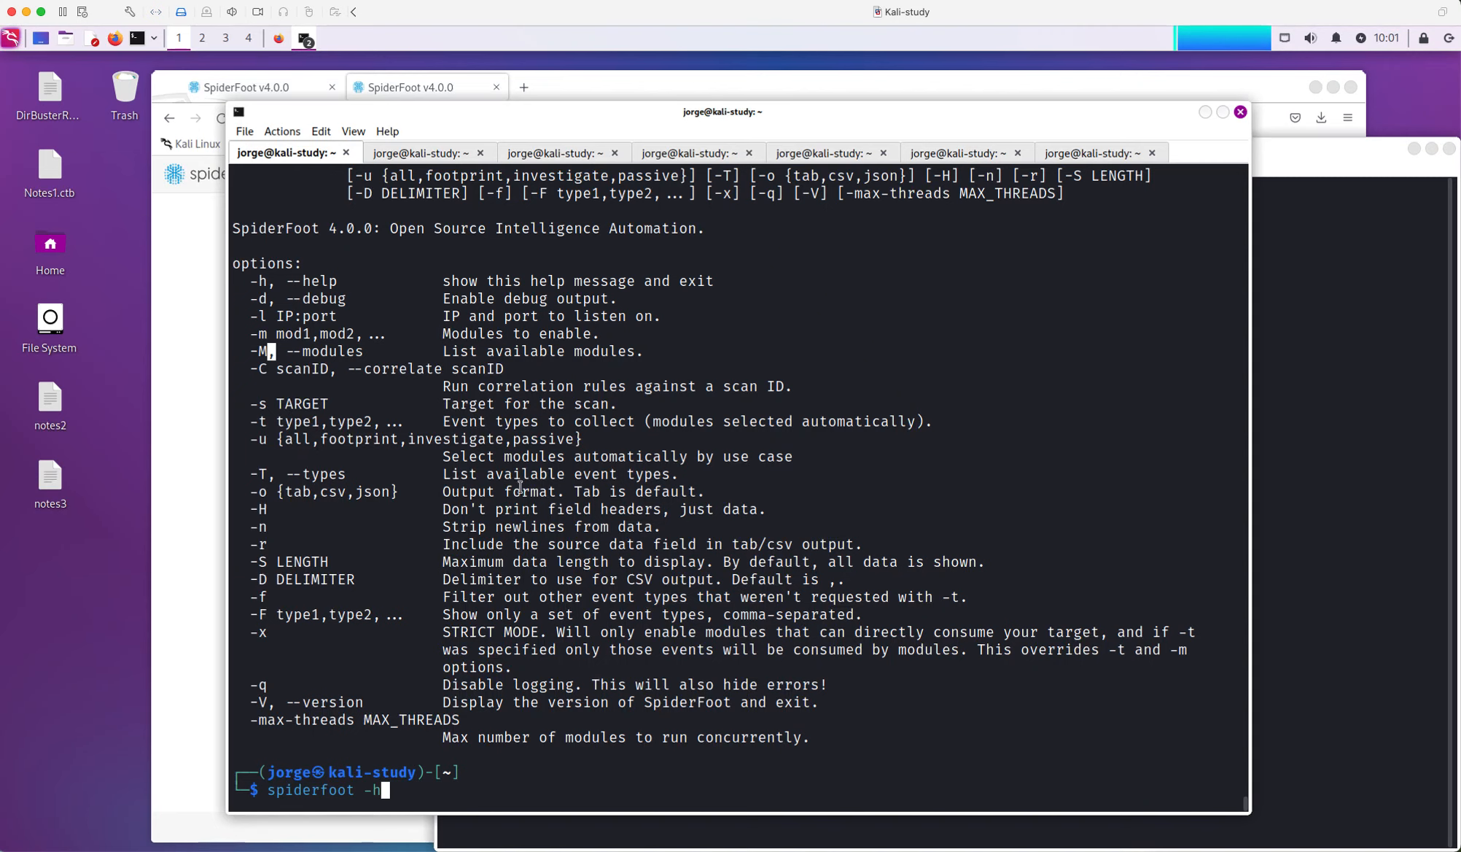
pyautogui.click(446, 152)
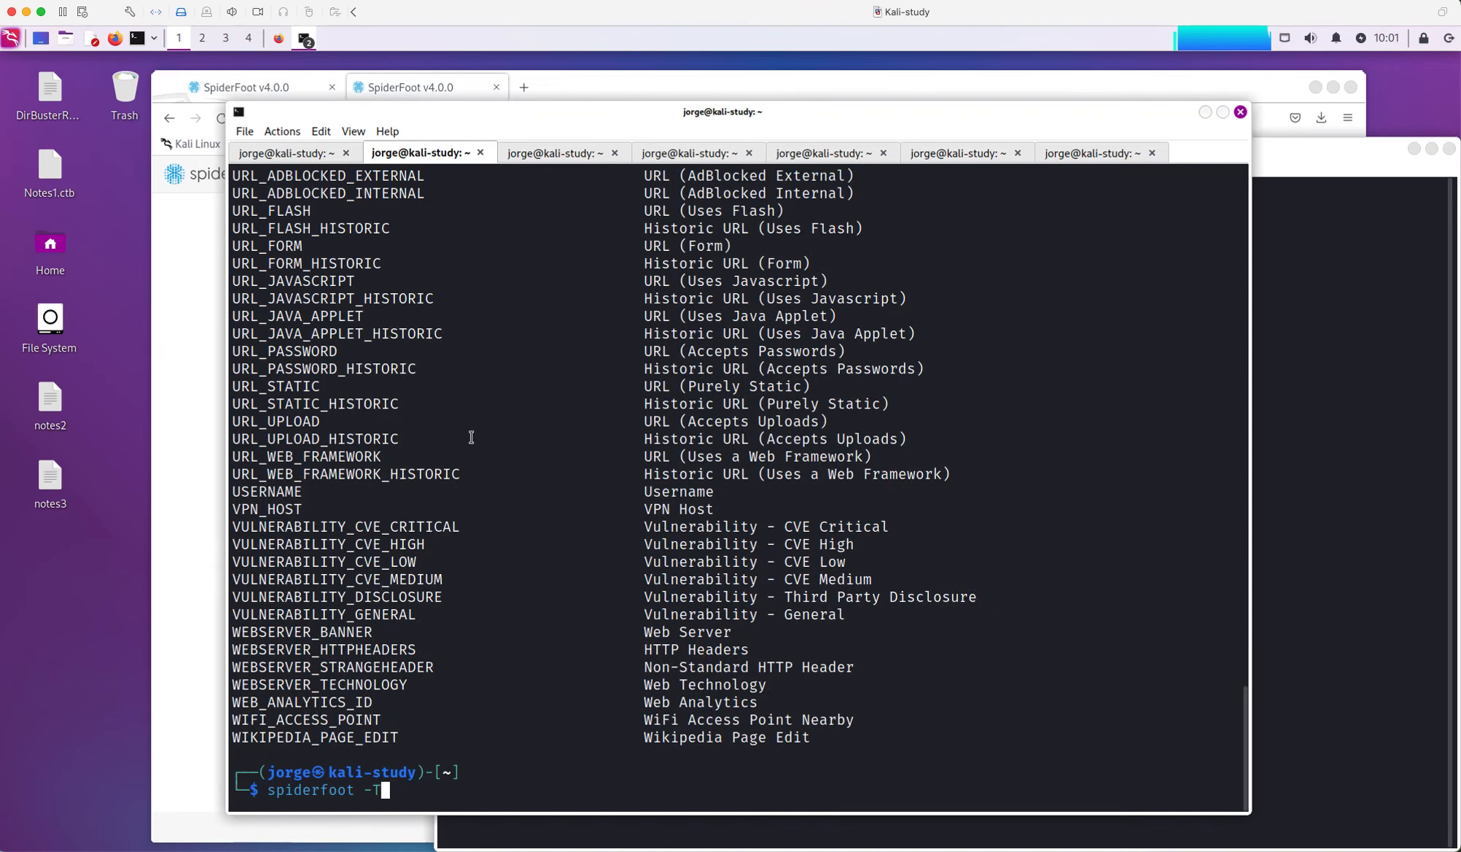
pyautogui.scroll(1, 358, 493)
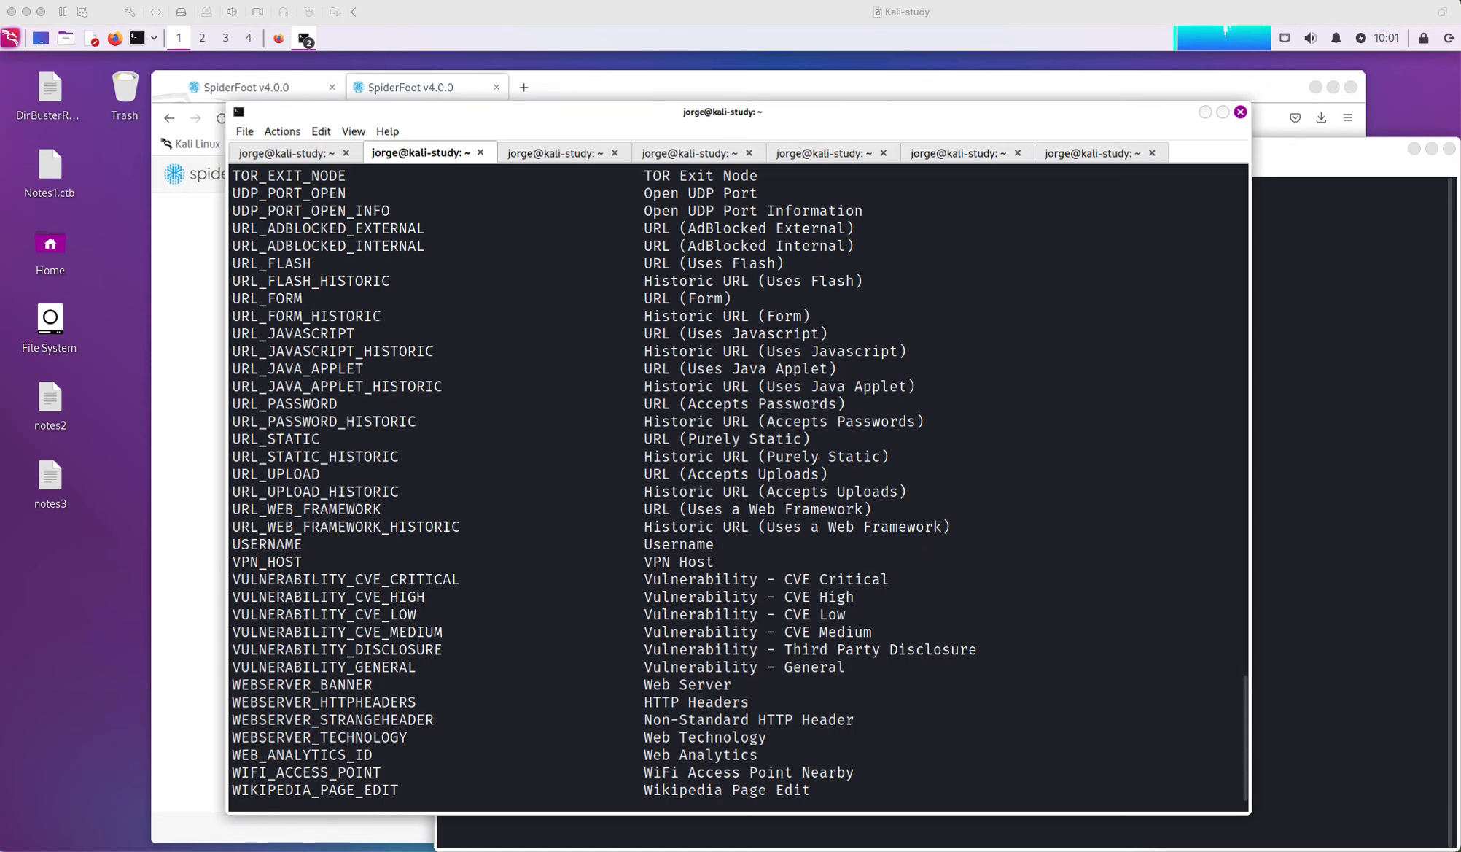
pyautogui.click(550, 156)
pyautogui.click(550, 156)
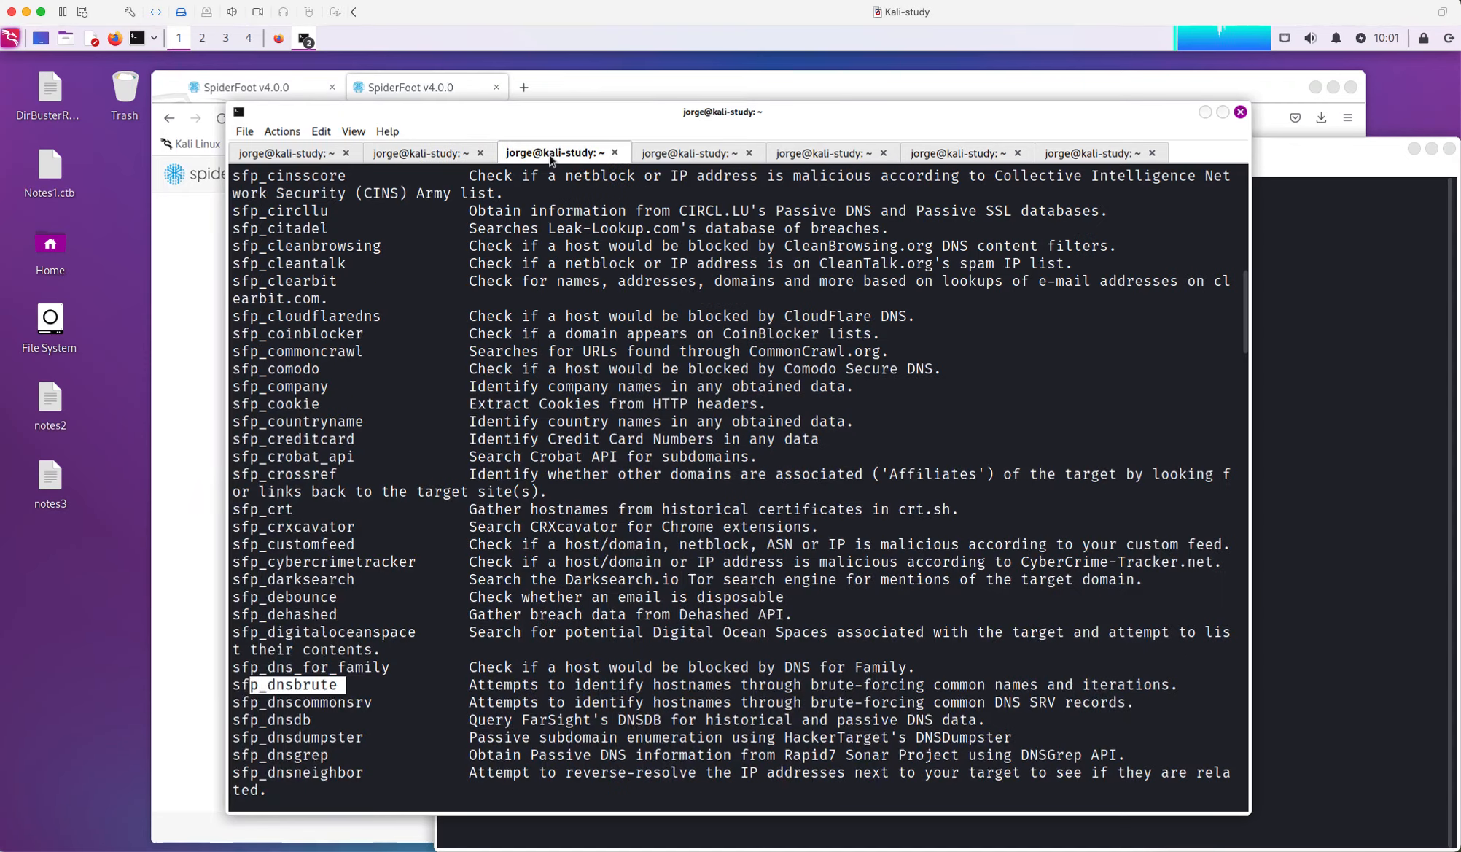
# Check the module options in the help, view the sfp_ module list, then raise the Firefox scan page
pyautogui.click(291, 148)
pyautogui.moveTo(326, 348); pyautogui.dragTo(284, 334)
pyautogui.click(251, 335)
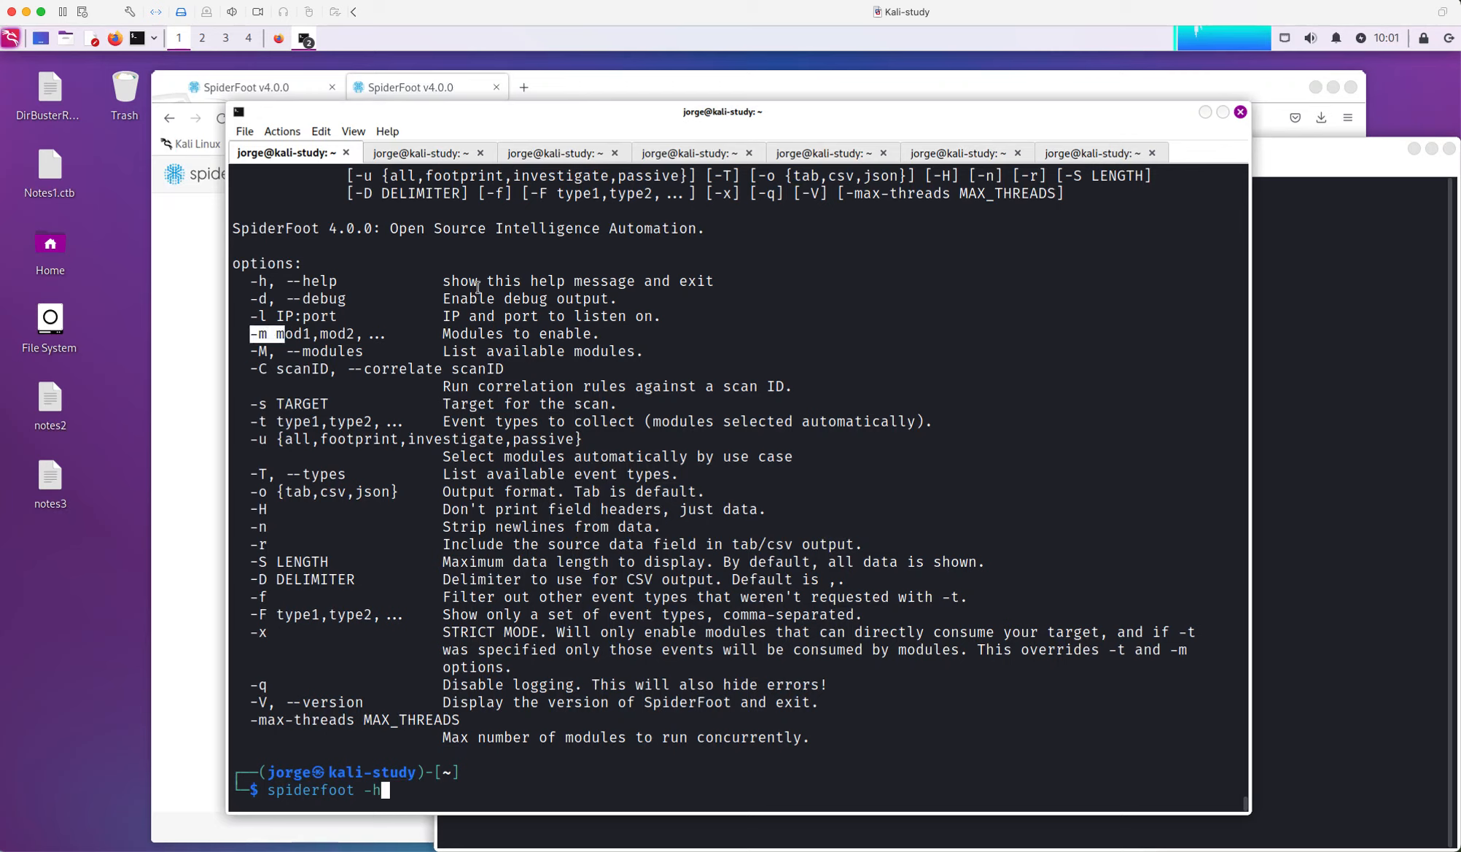
pyautogui.click(566, 156)
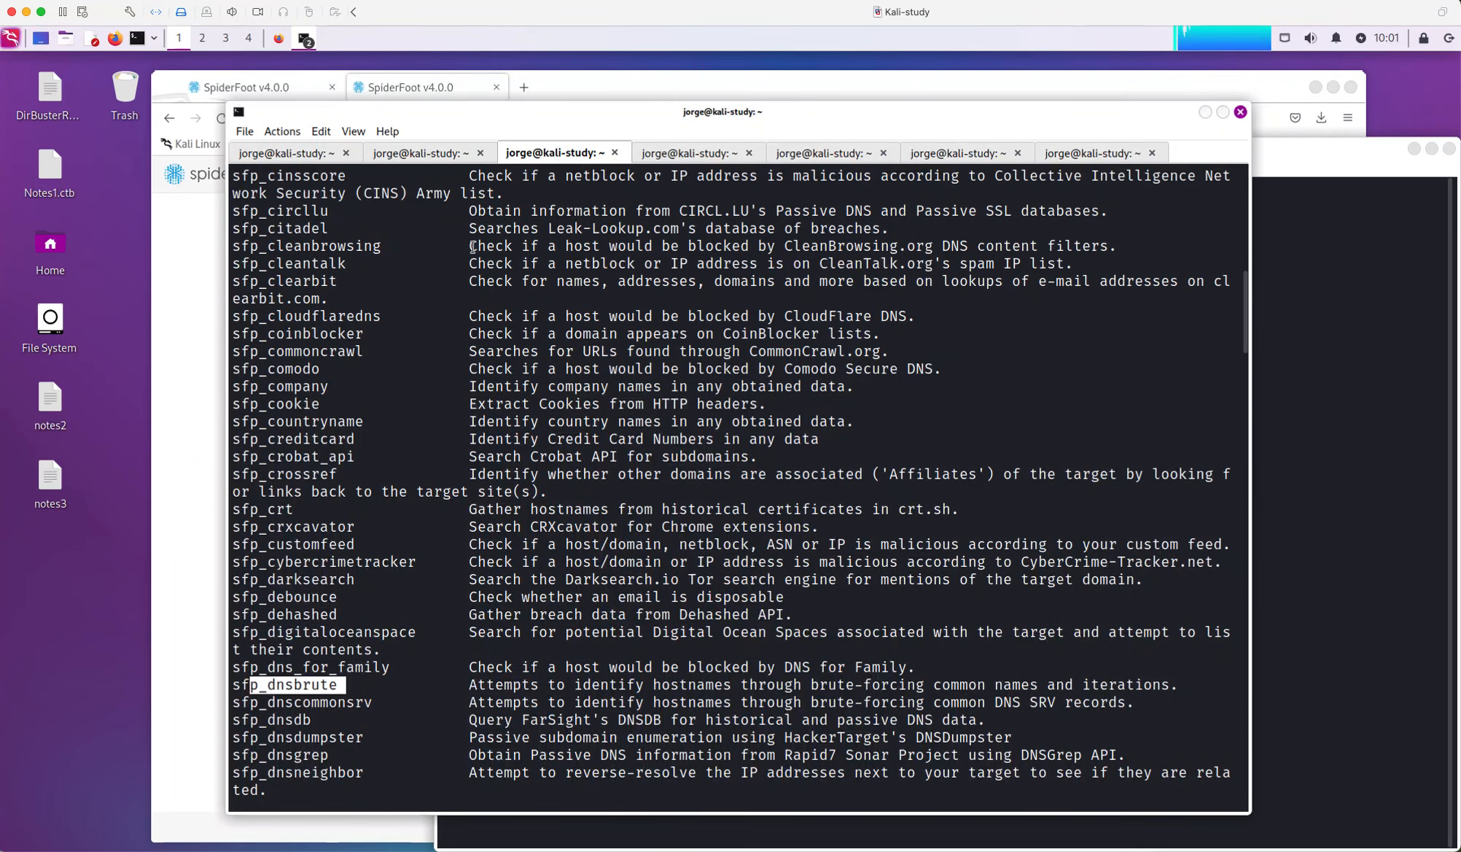
pyautogui.click(369, 374)
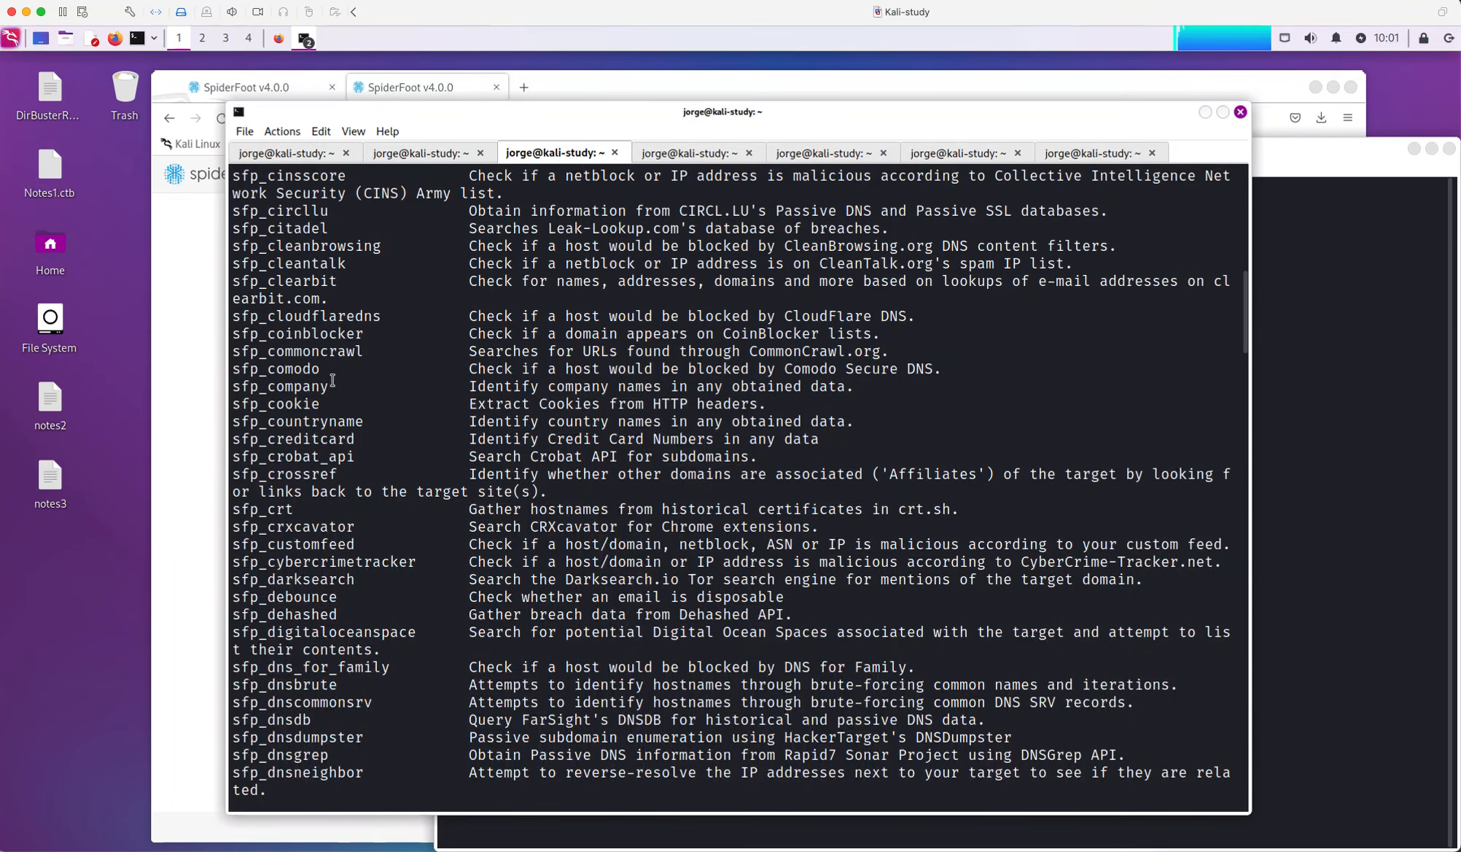
pyautogui.scroll(6, 332, 380)
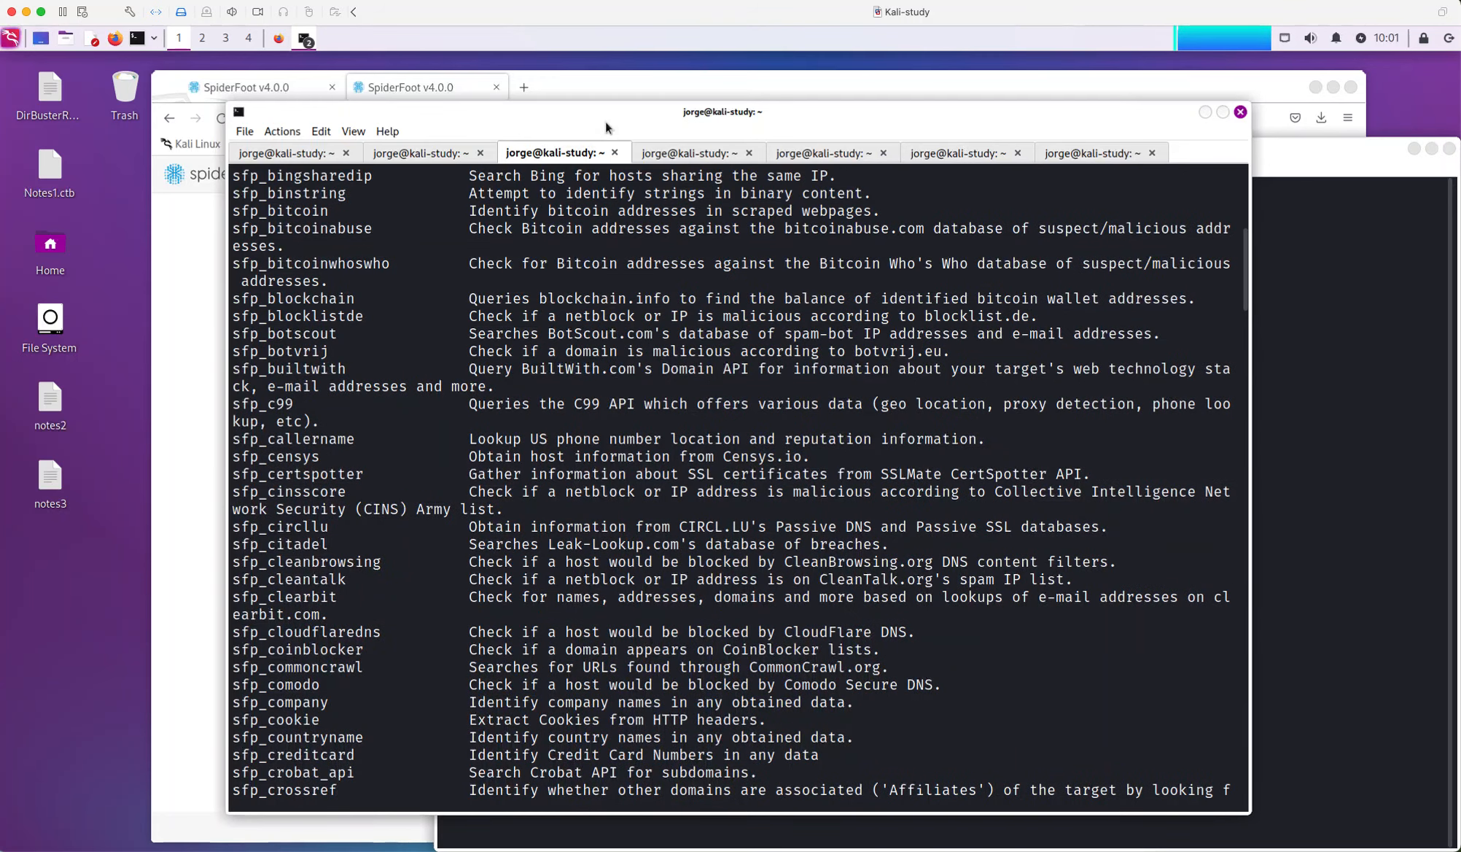
pyautogui.moveTo(594, 117); pyautogui.dragTo(438, 154)
pyautogui.moveTo(606, 90); pyautogui.dragTo(558, 110)
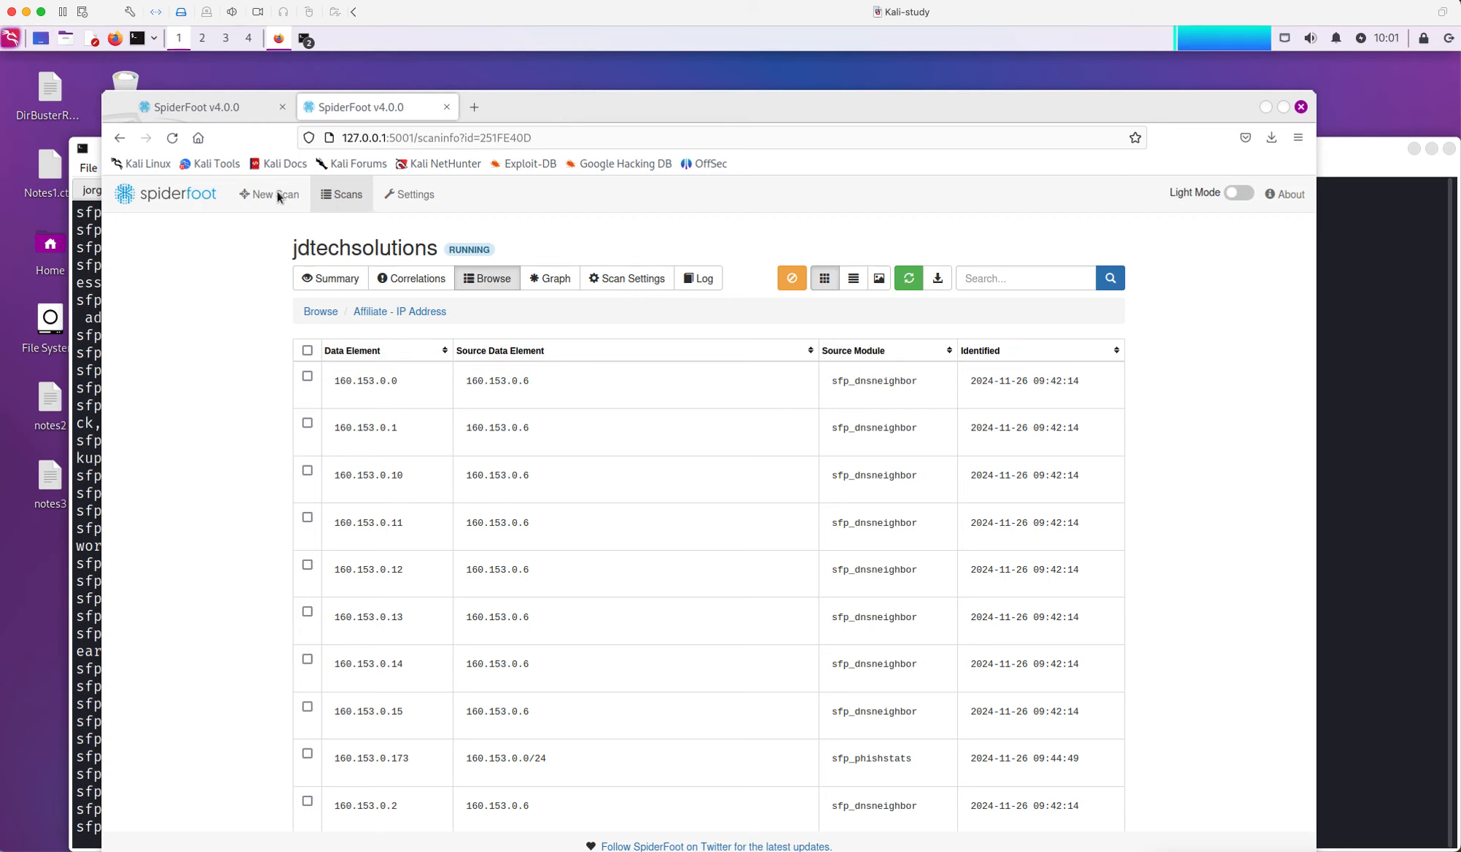
# Reopen the New Scan form and list its modules, from AbstractAPI to Base64 Decoder, all checked
pyautogui.moveTo(587, 101); pyautogui.dragTo(619, 85)
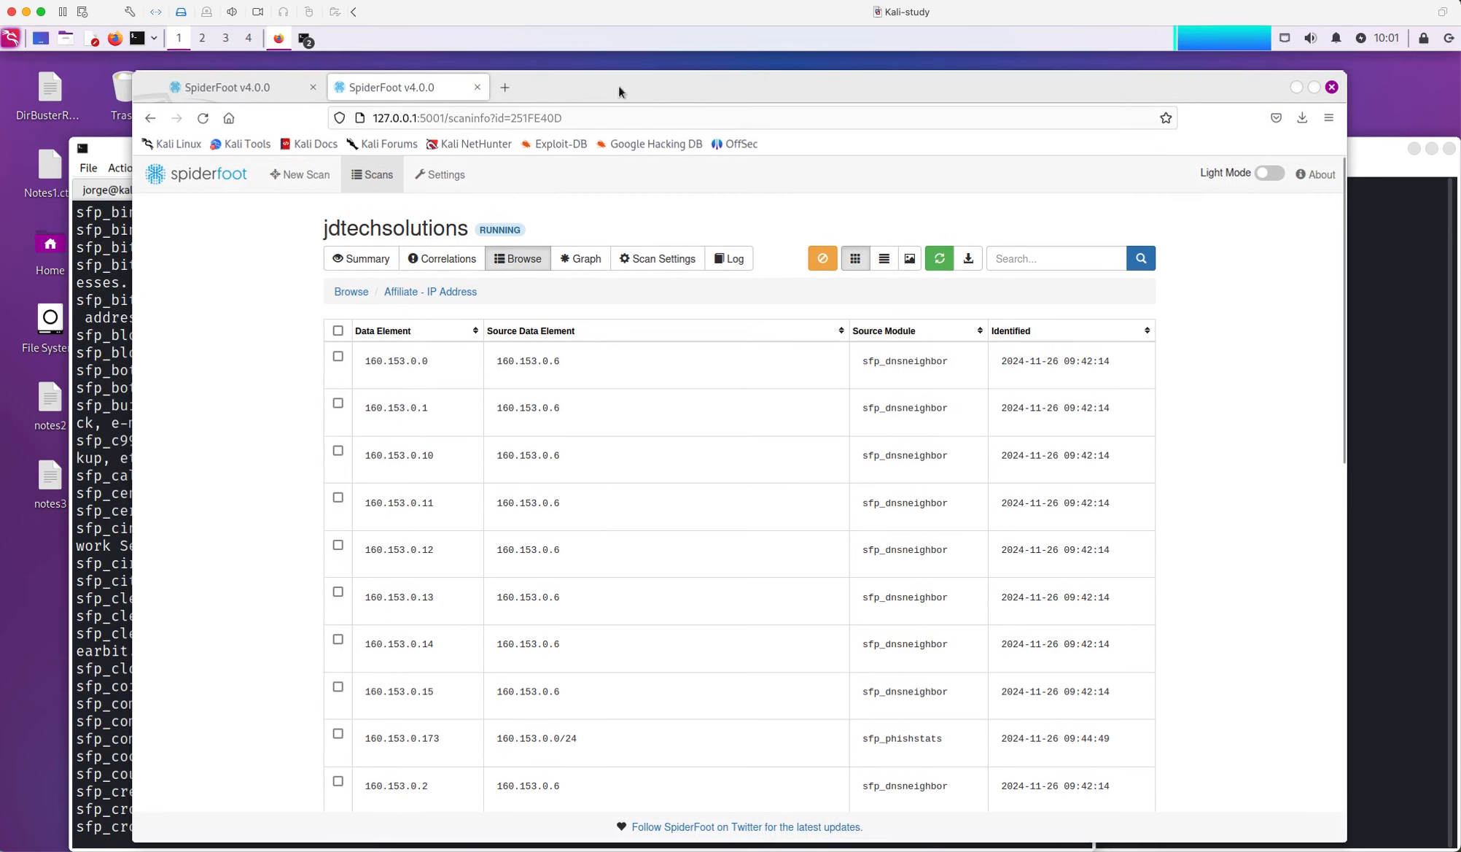
pyautogui.click(303, 176)
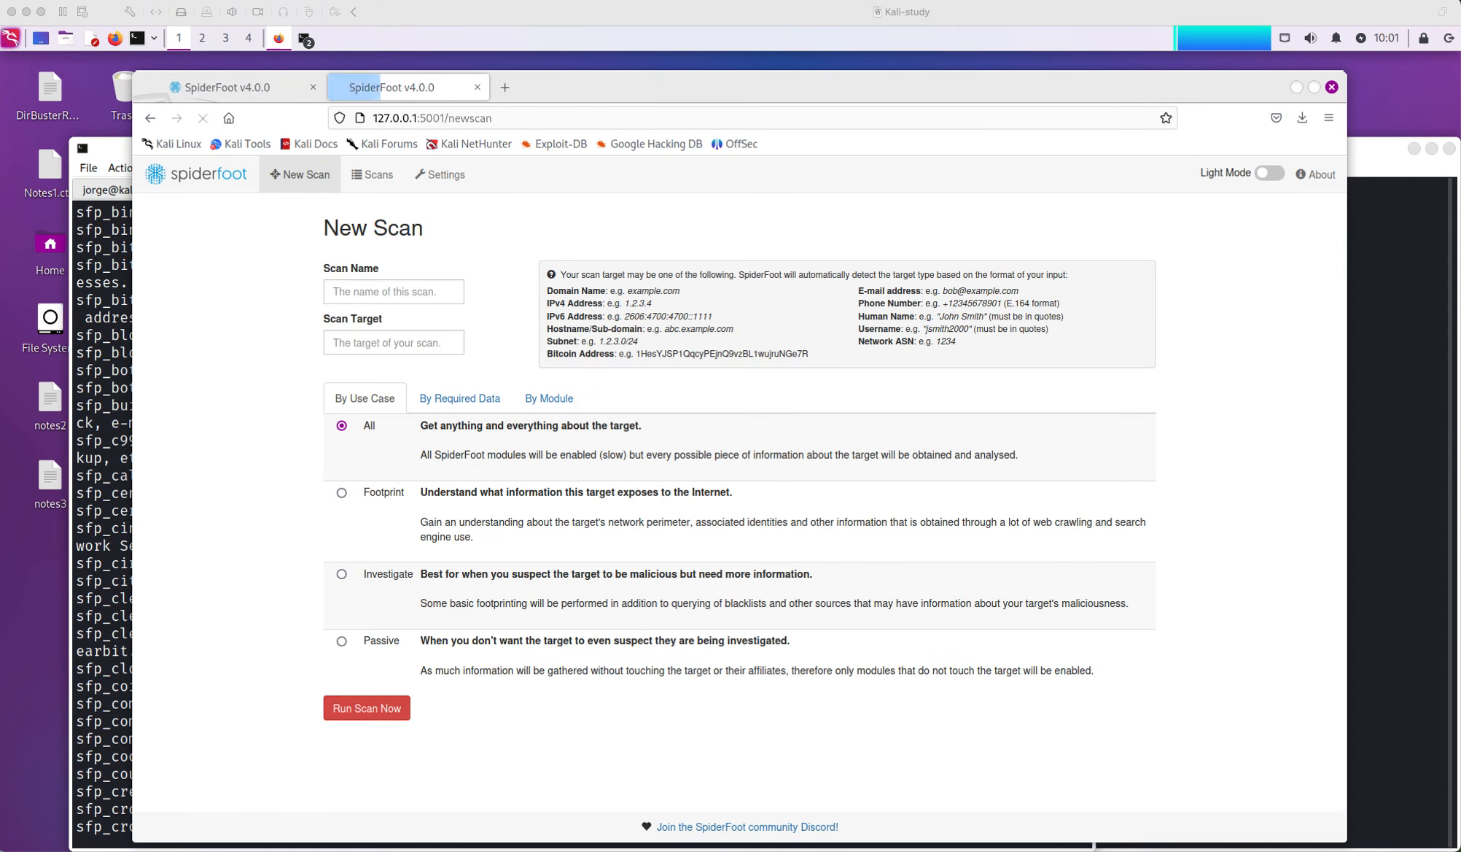
pyautogui.click(549, 402)
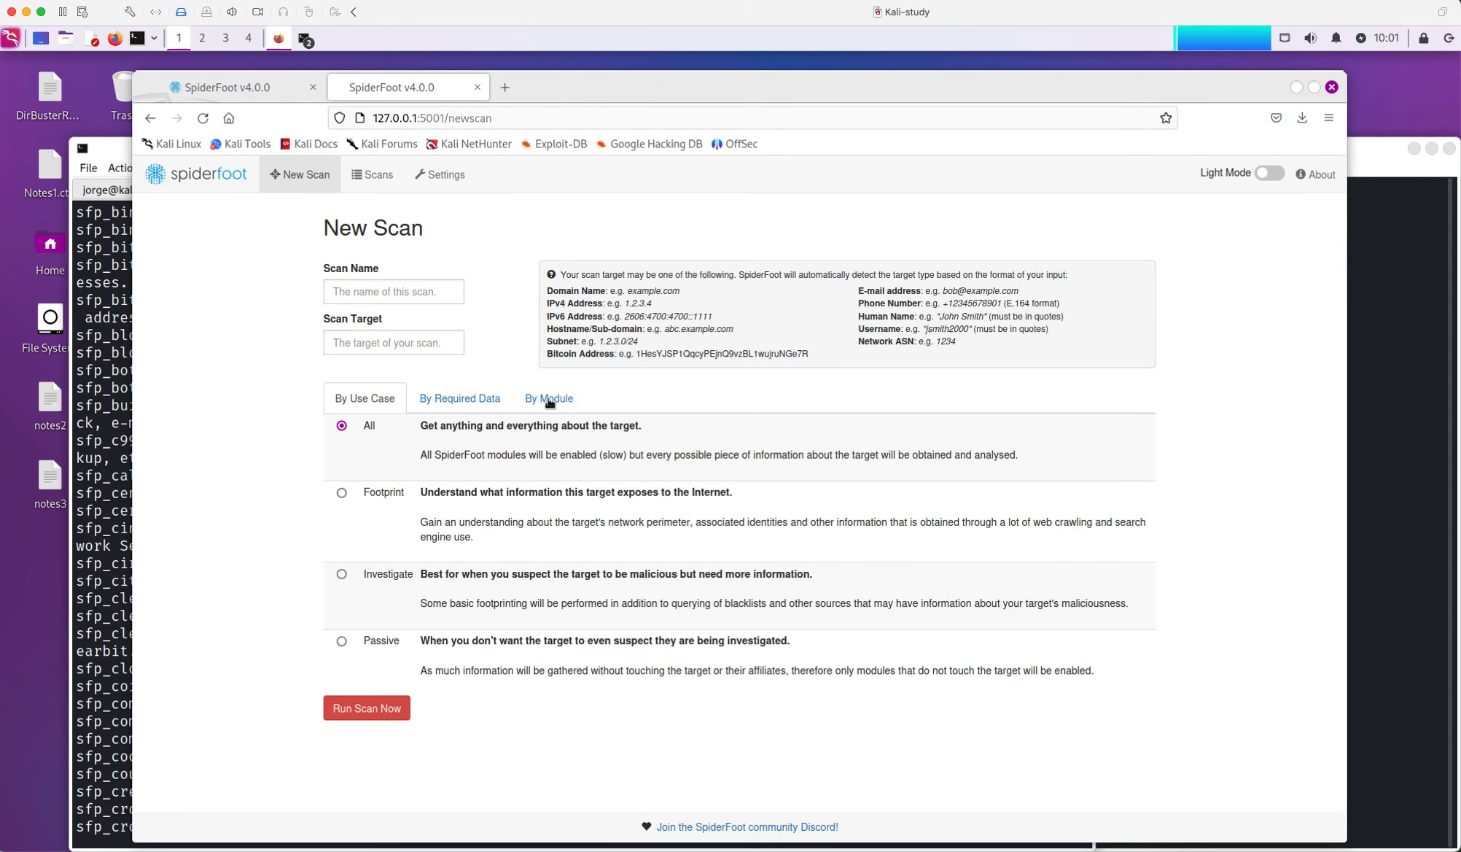
pyautogui.click(552, 398)
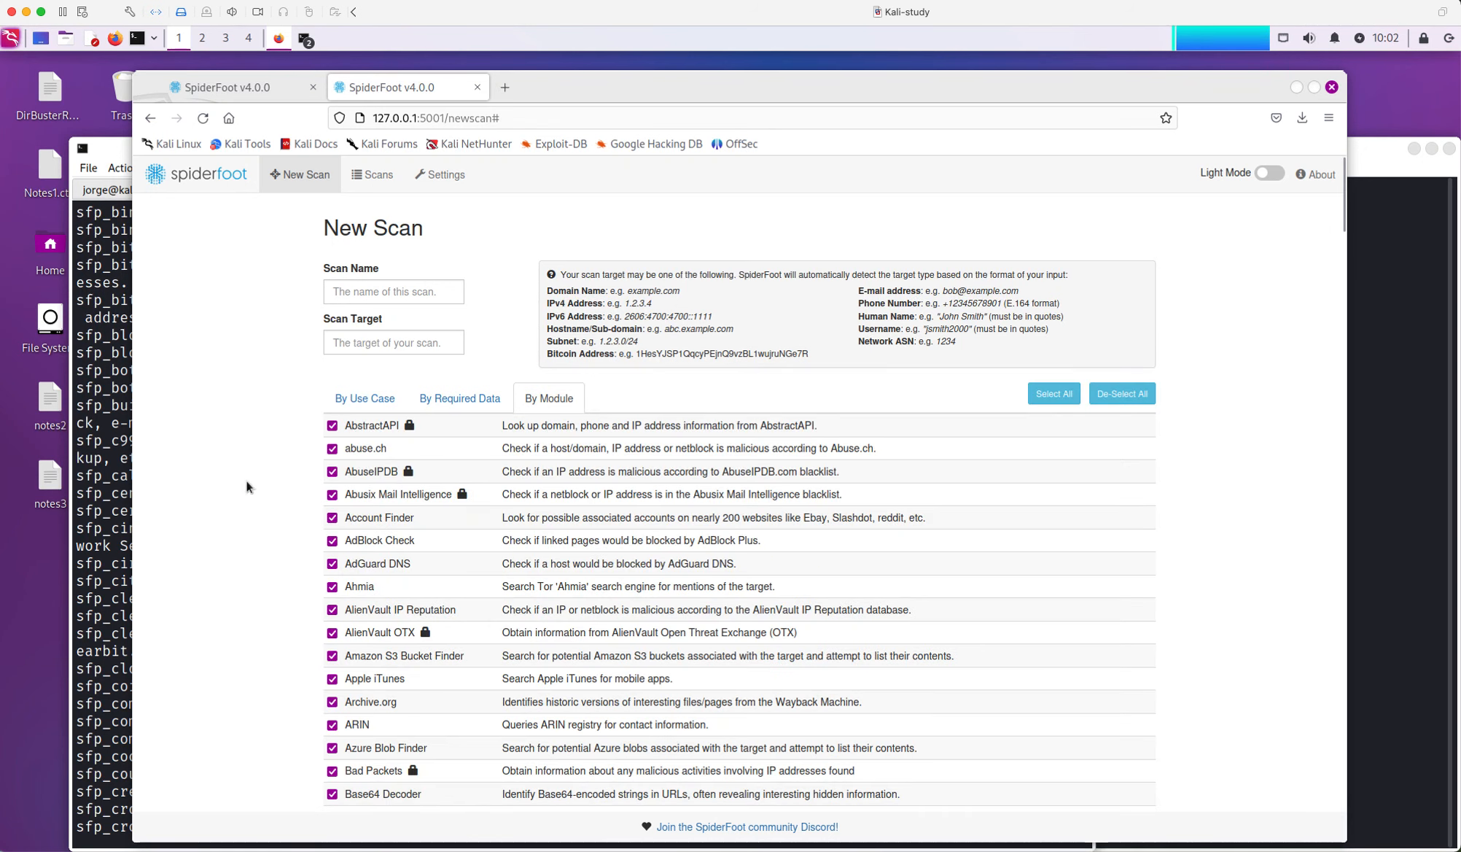
# In the cnn.com scan terminal tab, recall the earlier cnn.com scan command
pyautogui.click(104, 538)
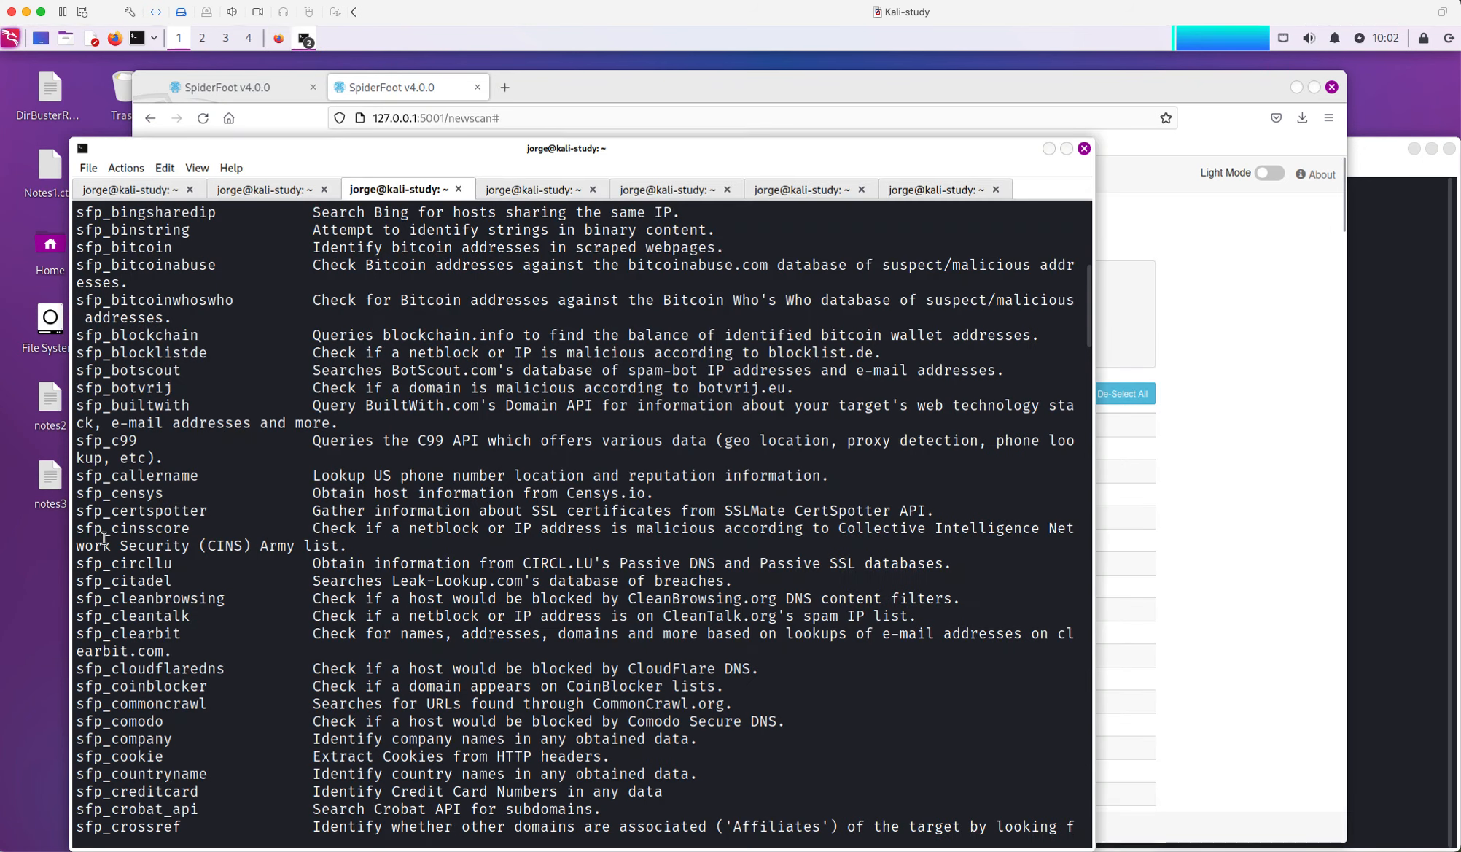
pyautogui.scroll(2, 240, 508)
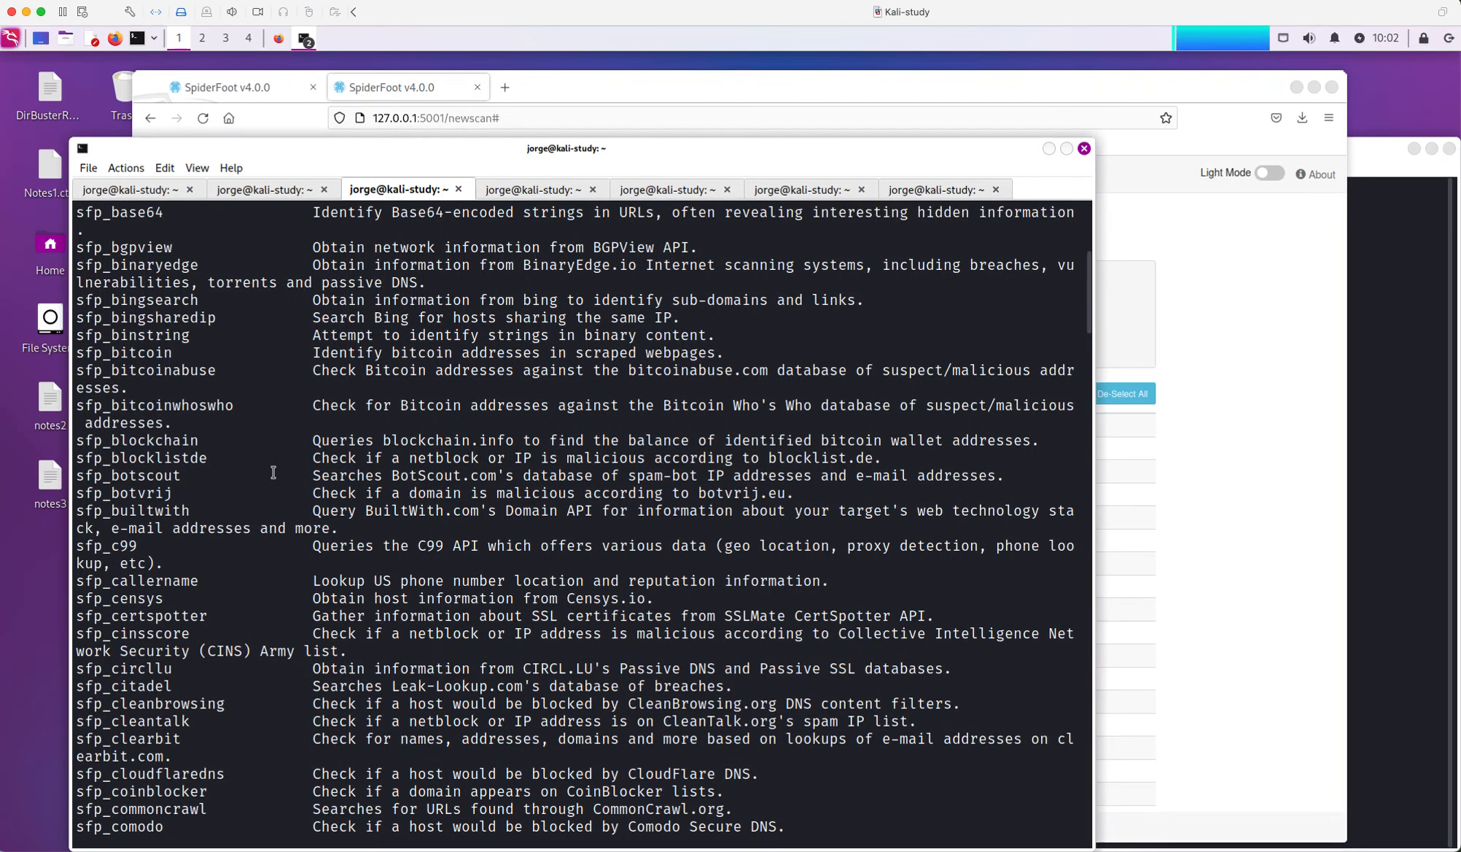
pyautogui.click(527, 191)
pyautogui.click(569, 566)
pyautogui.press('Up')
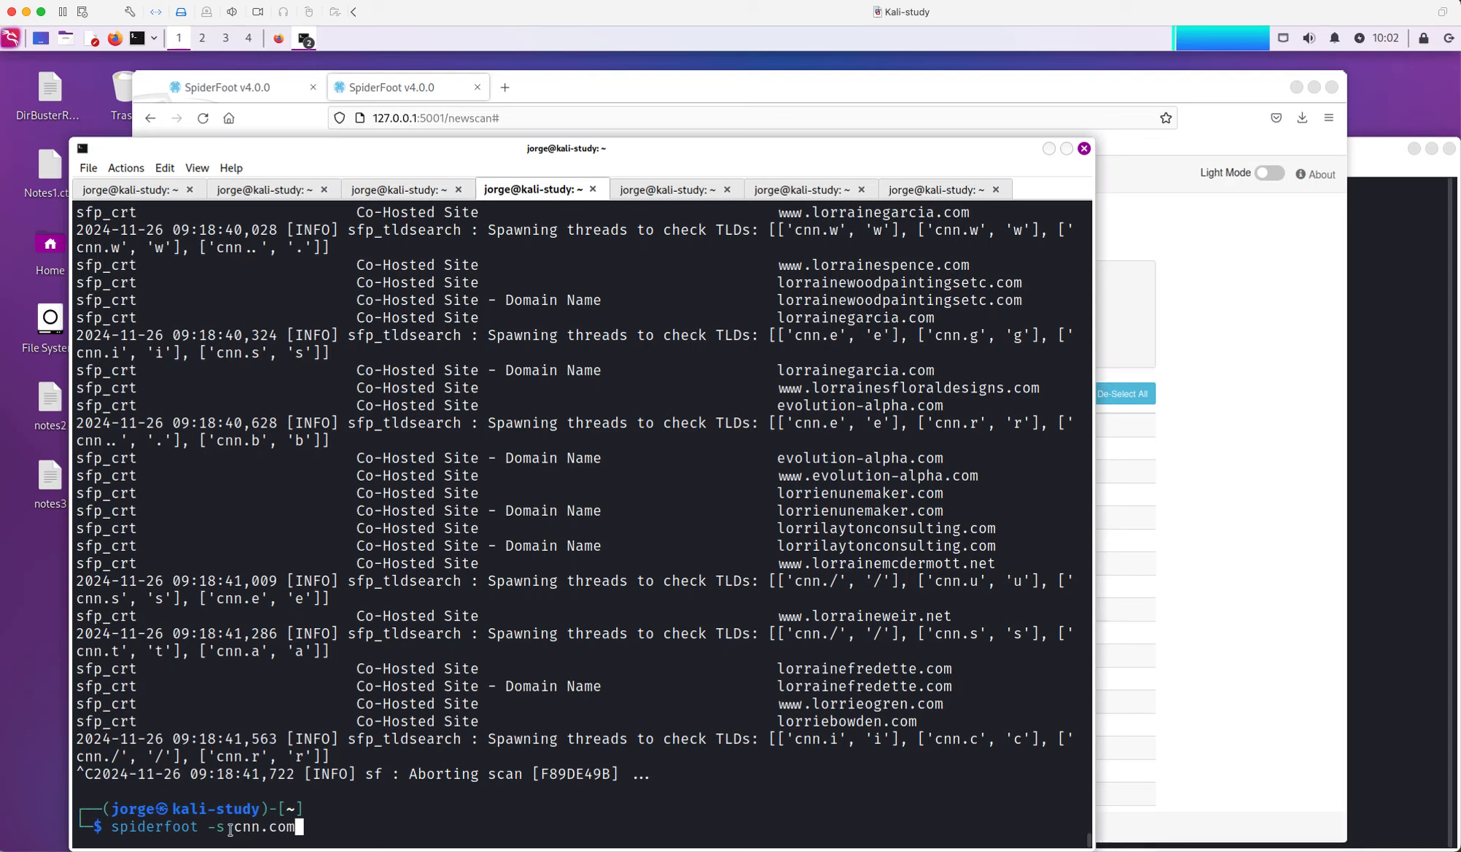
# Review the -s target option, then recall 'spiderfoot -s cnn.com -m sfp_dnsbrute' in the finished scan's tab
pyautogui.moveTo(232, 827); pyautogui.dragTo(210, 827)
pyautogui.click(445, 826)
pyautogui.scroll(4, 406, 637)
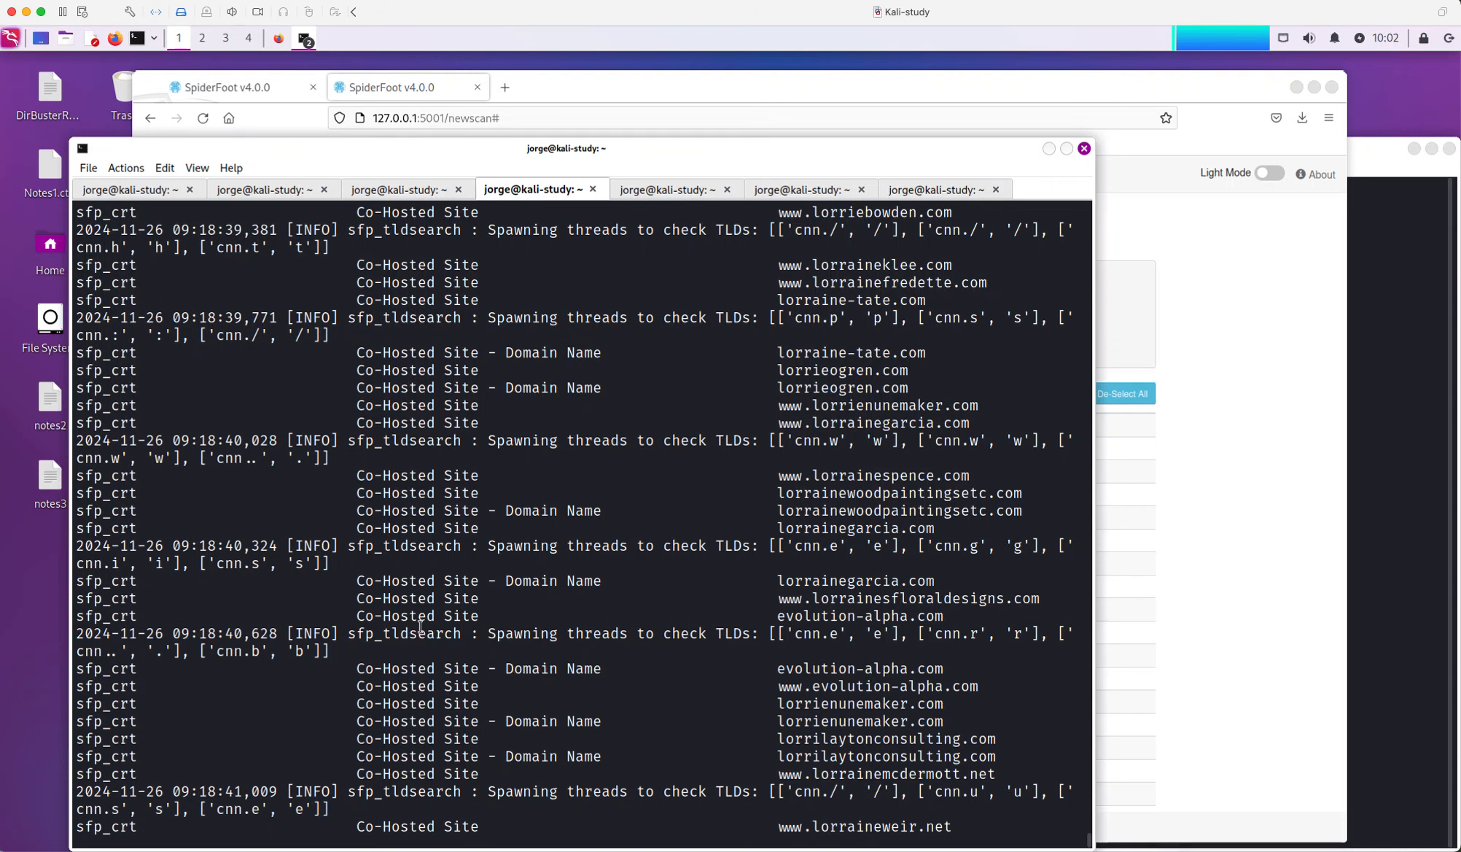
pyautogui.click(656, 193)
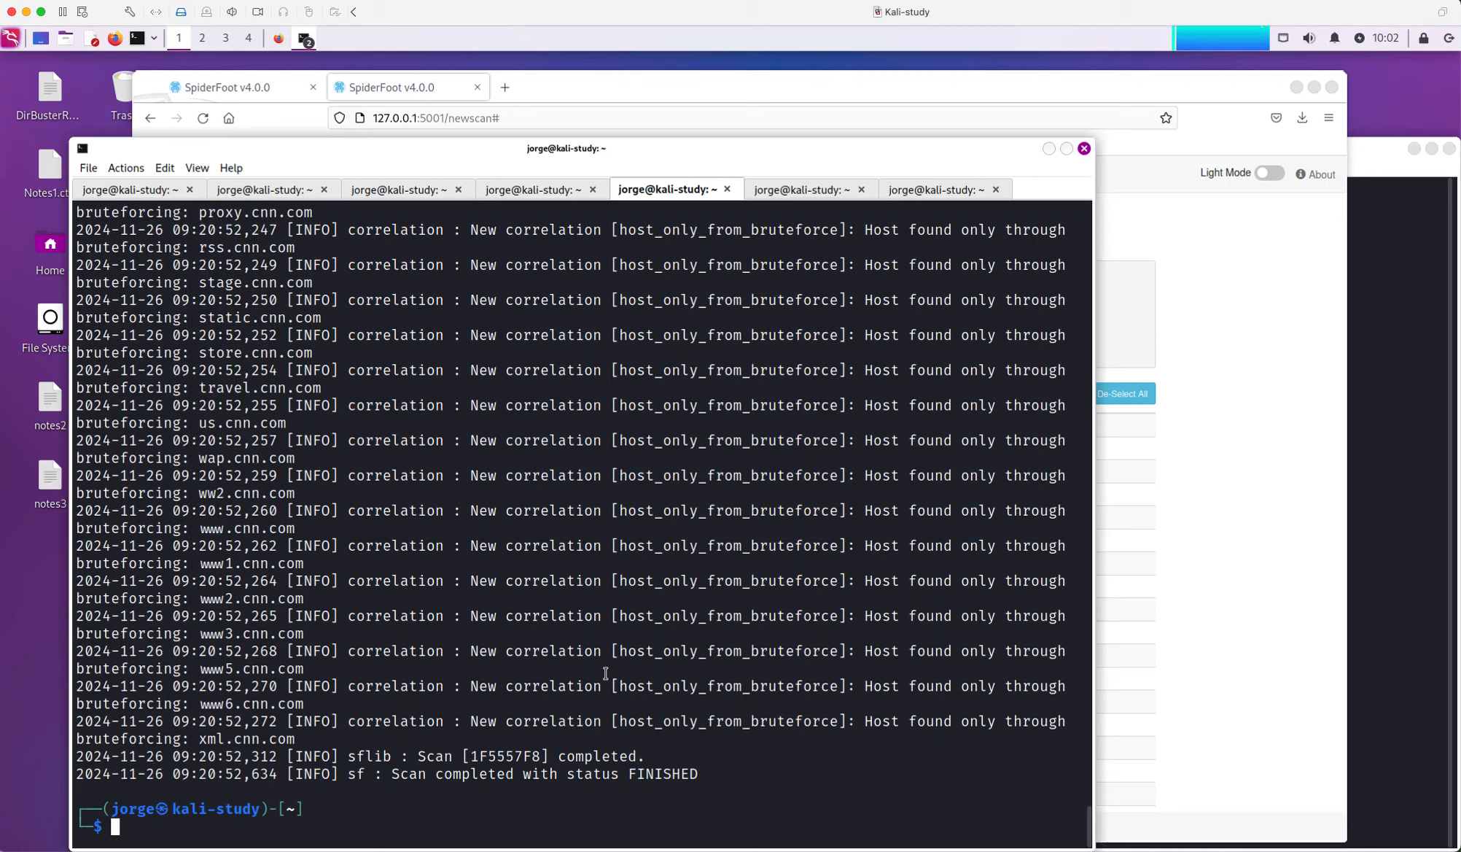
pyautogui.press('Up')
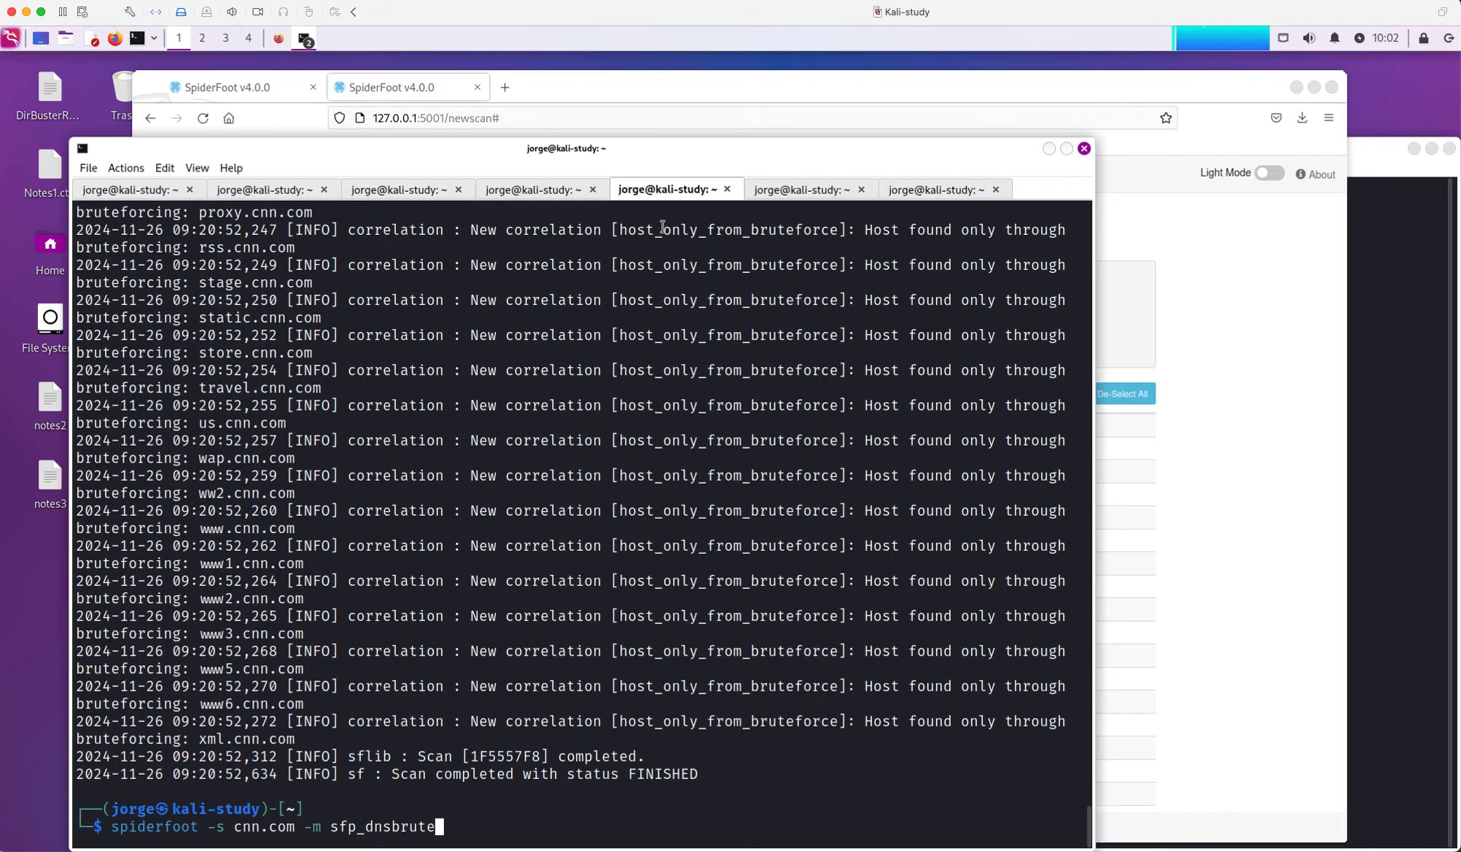
# Show the By Use Case choices on the new-scan page, then switch to an empty terminal tab
pyautogui.click(709, 91)
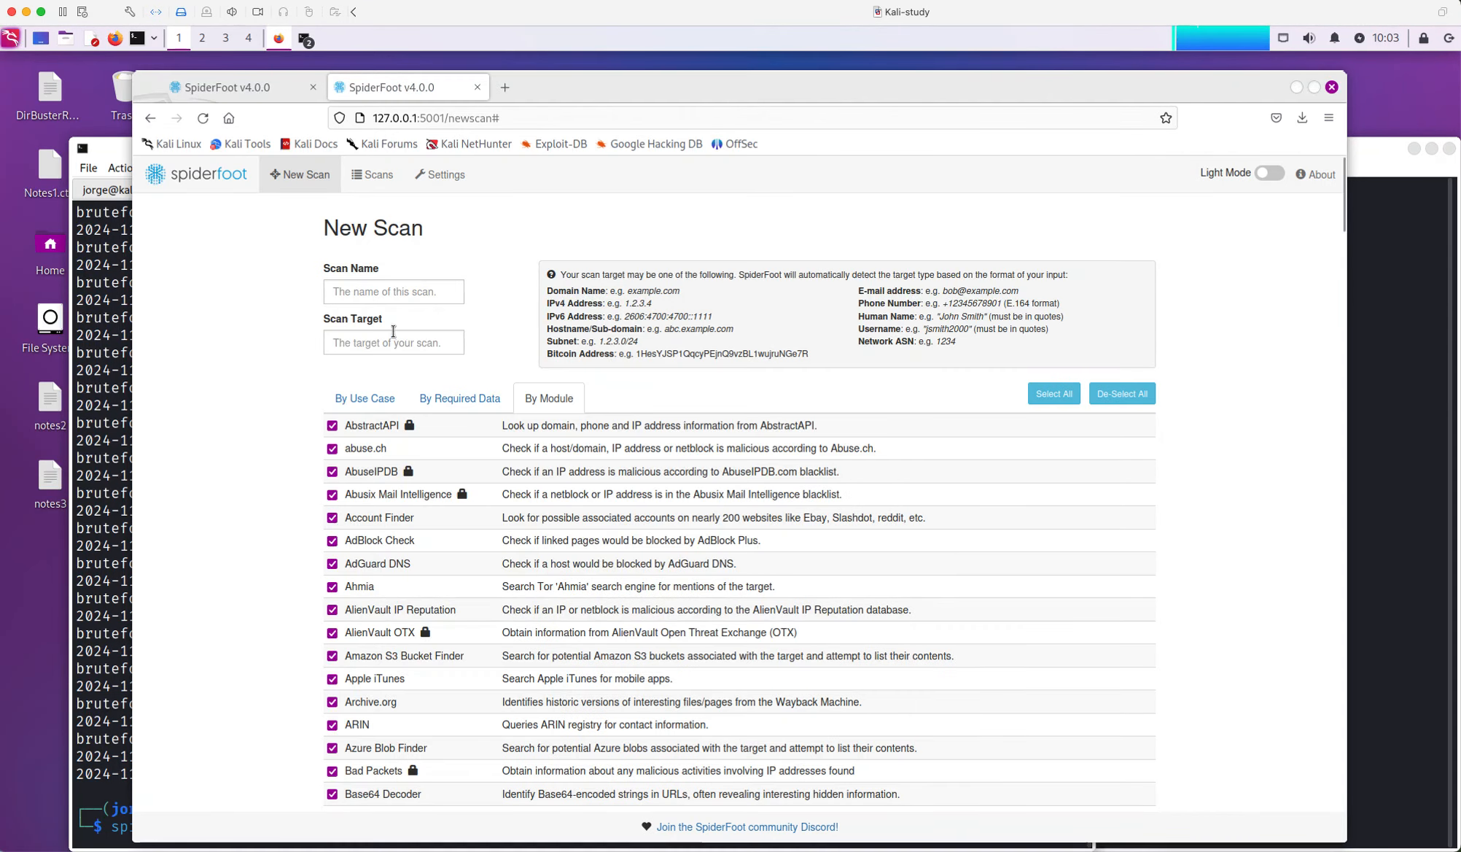
pyautogui.click(363, 398)
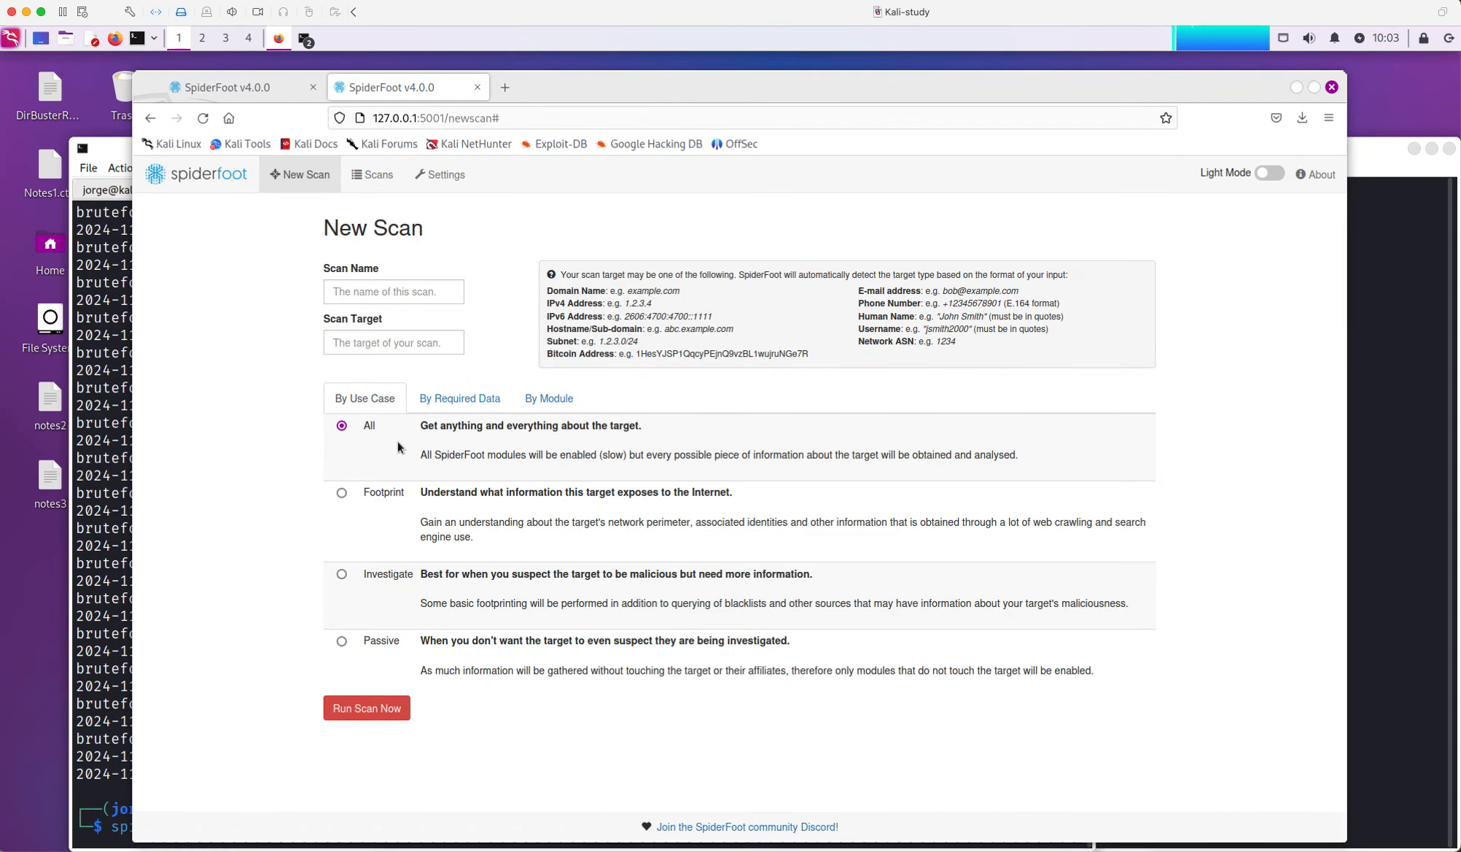
pyautogui.click(106, 532)
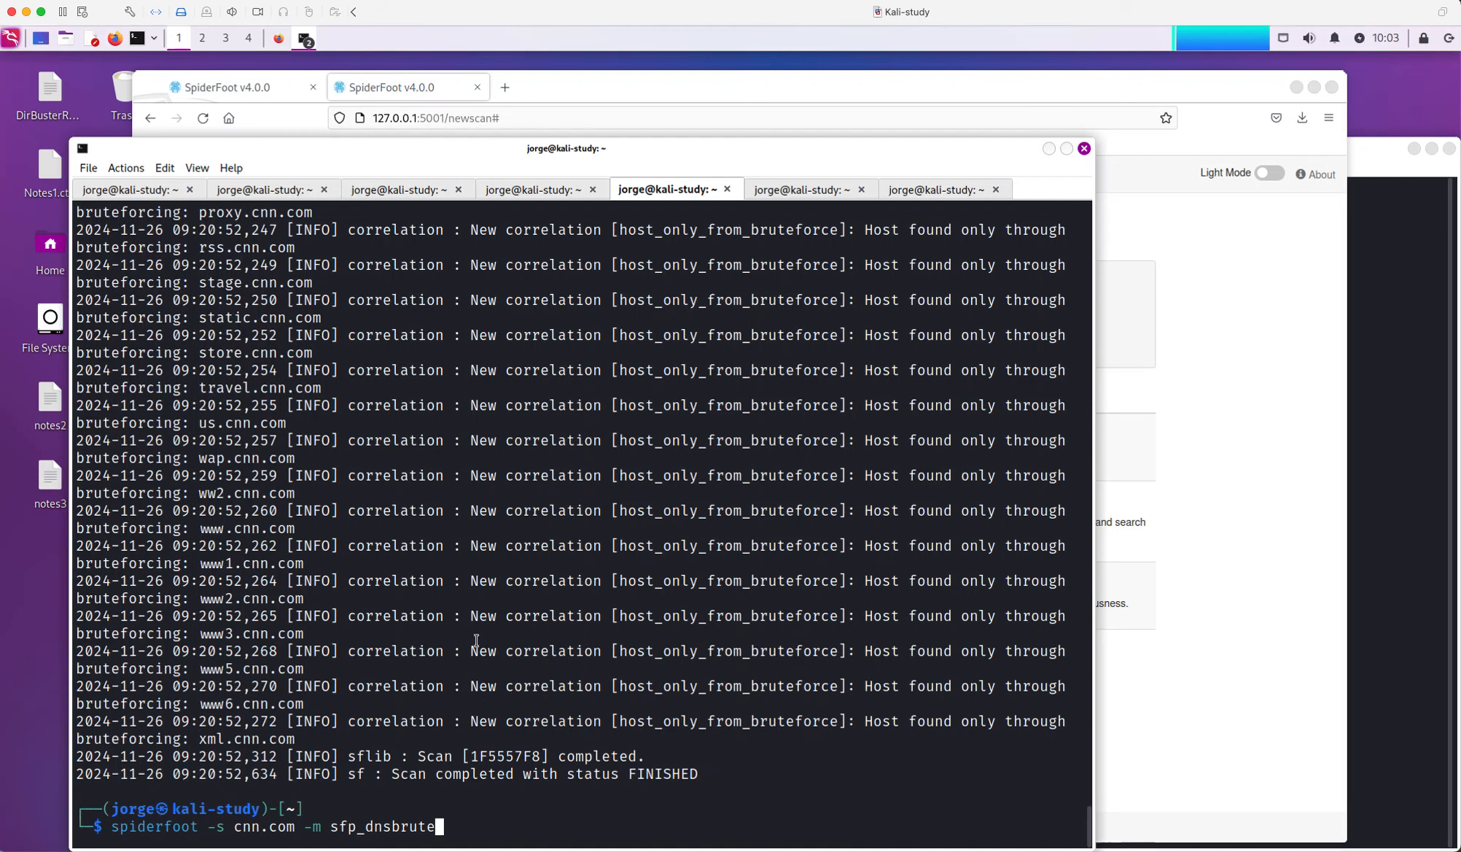
pyautogui.scroll(3, 470, 589)
pyautogui.scroll(-3, 473, 588)
pyautogui.click(794, 194)
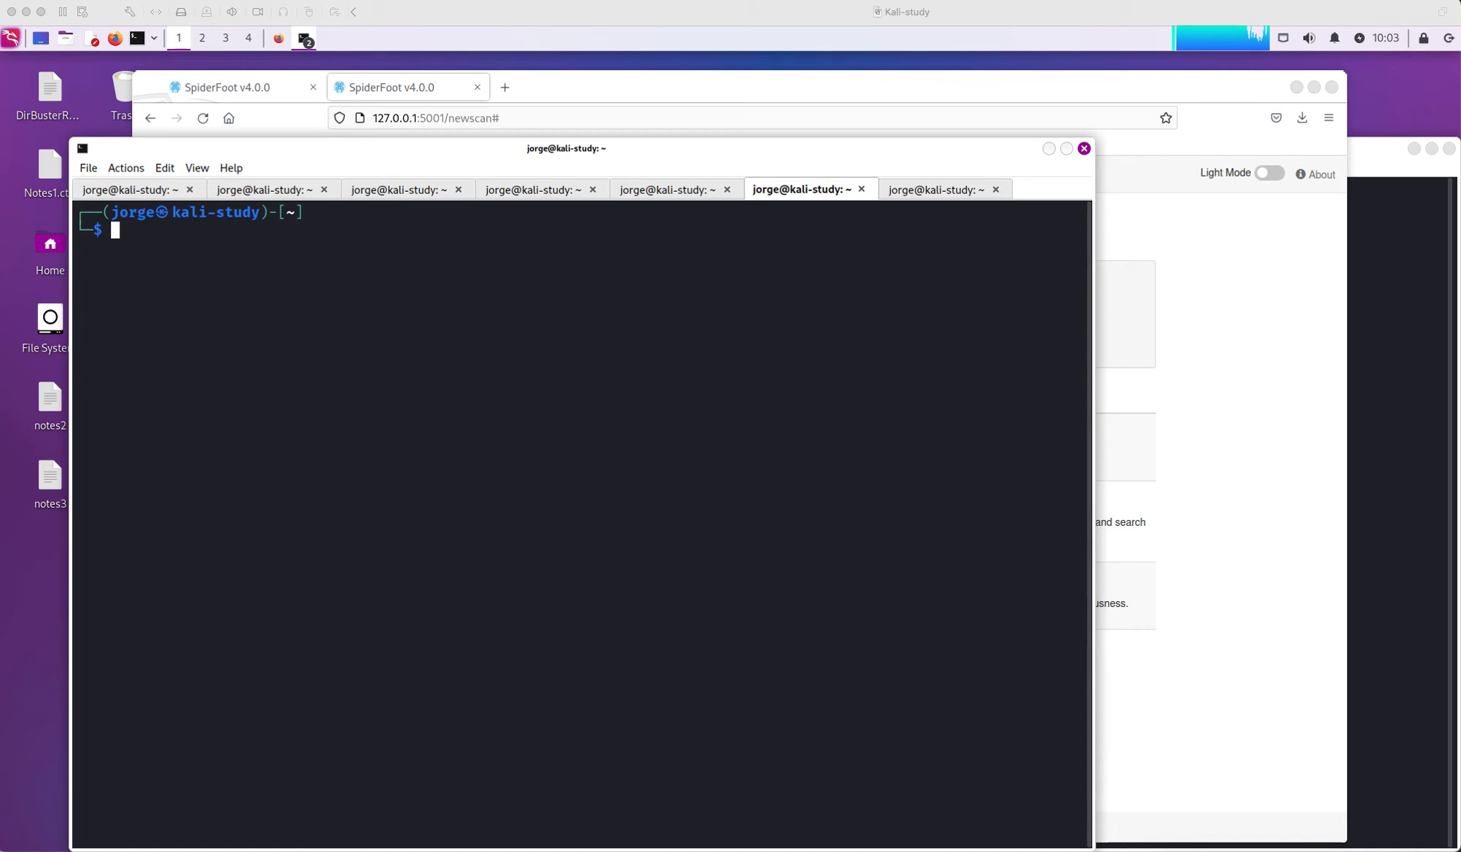
# Begin typing the web server command 'spiderfoot -l 12', correcting the 'spidergoo' typo
pyautogui.click(810, 95)
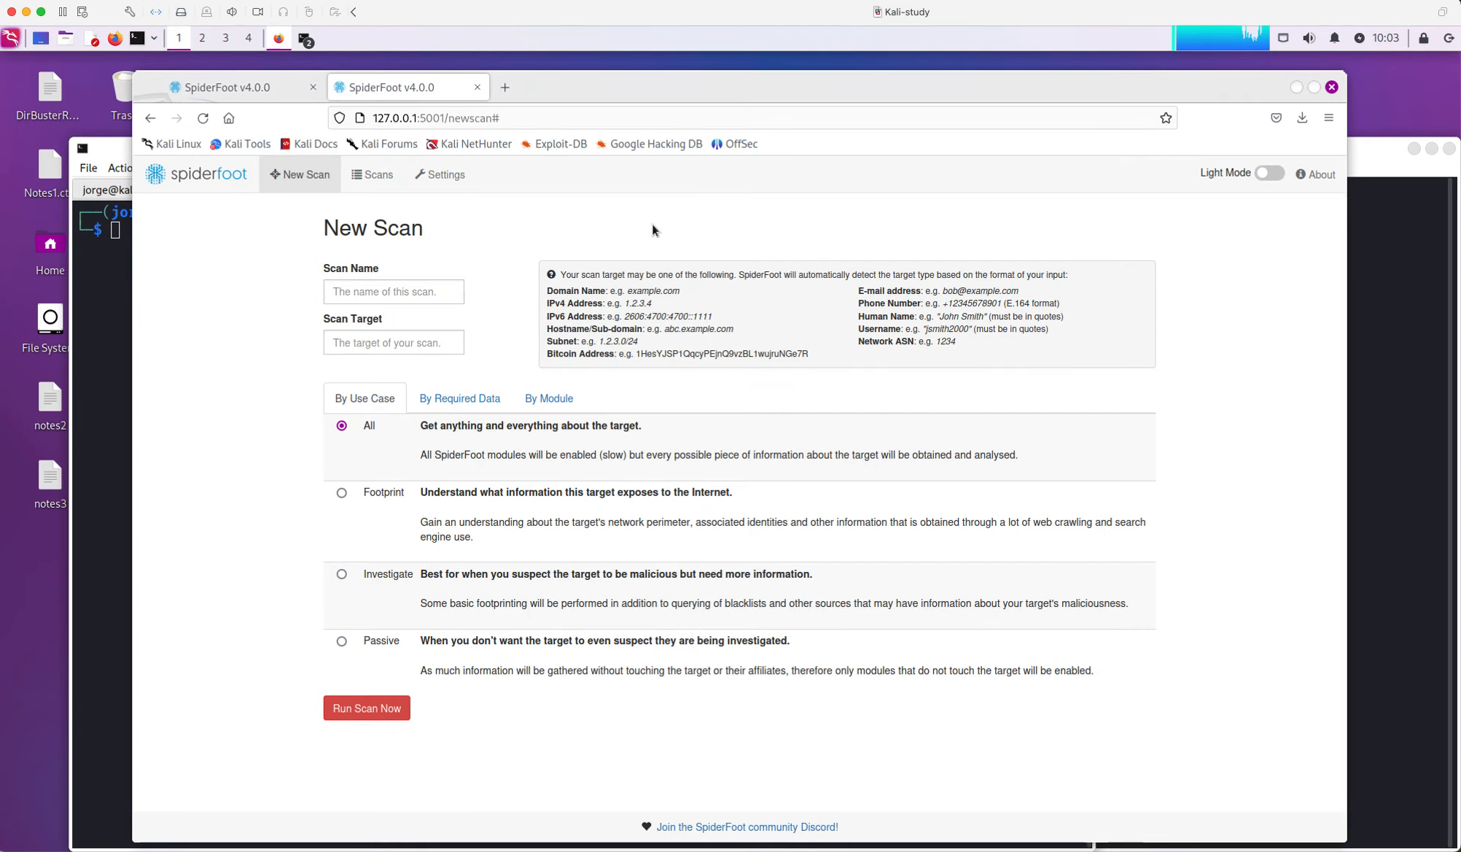
pyautogui.click(113, 382)
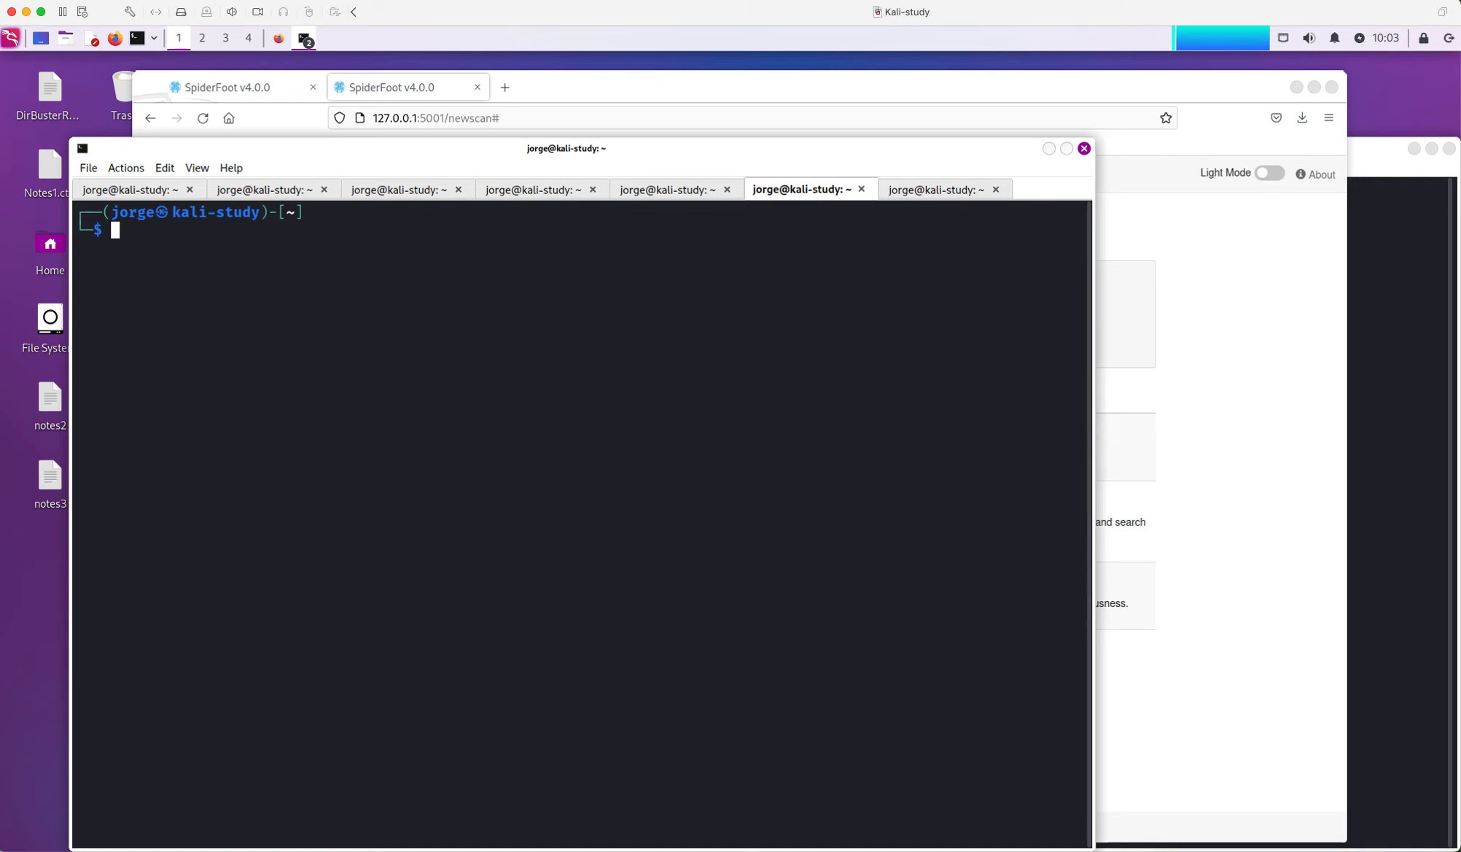
pyautogui.write('spidergoo')
pyautogui.press('BackSpace')
pyautogui.press('BackSpace')
pyautogui.press('BackSpace')
pyautogui.write('foot -l ')
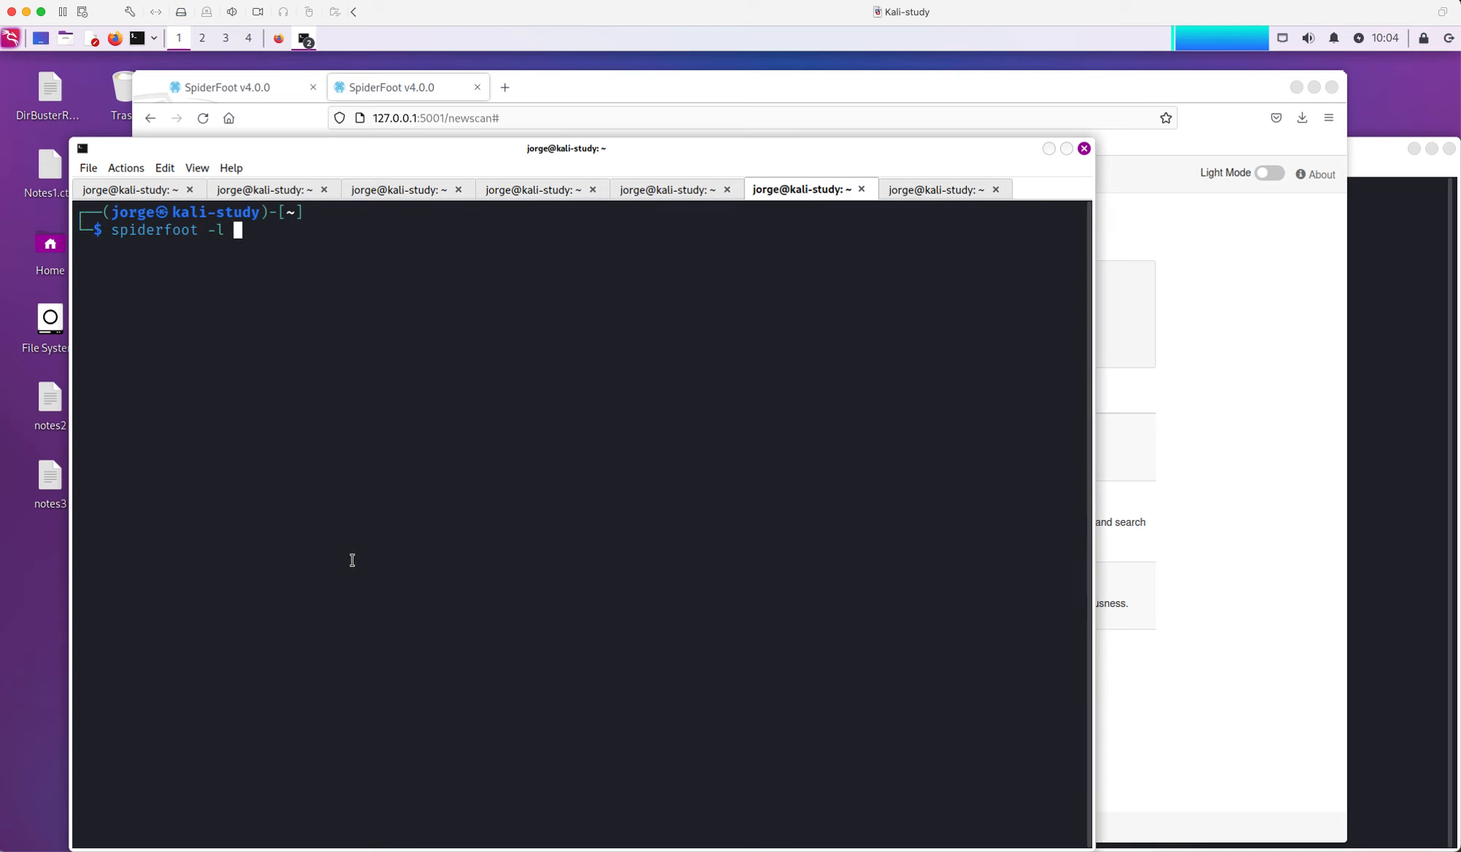
pyautogui.write('12')
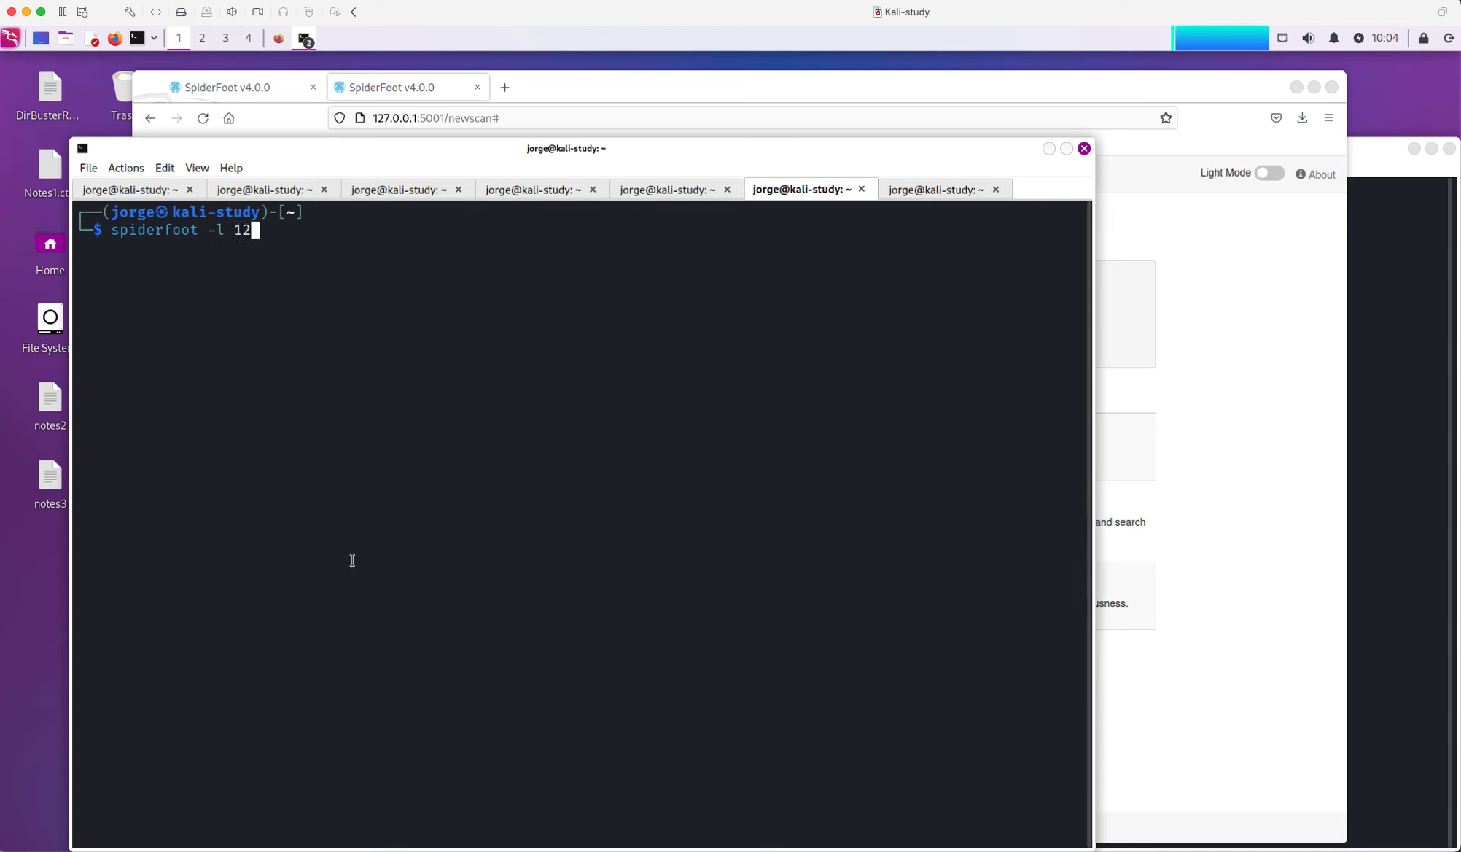